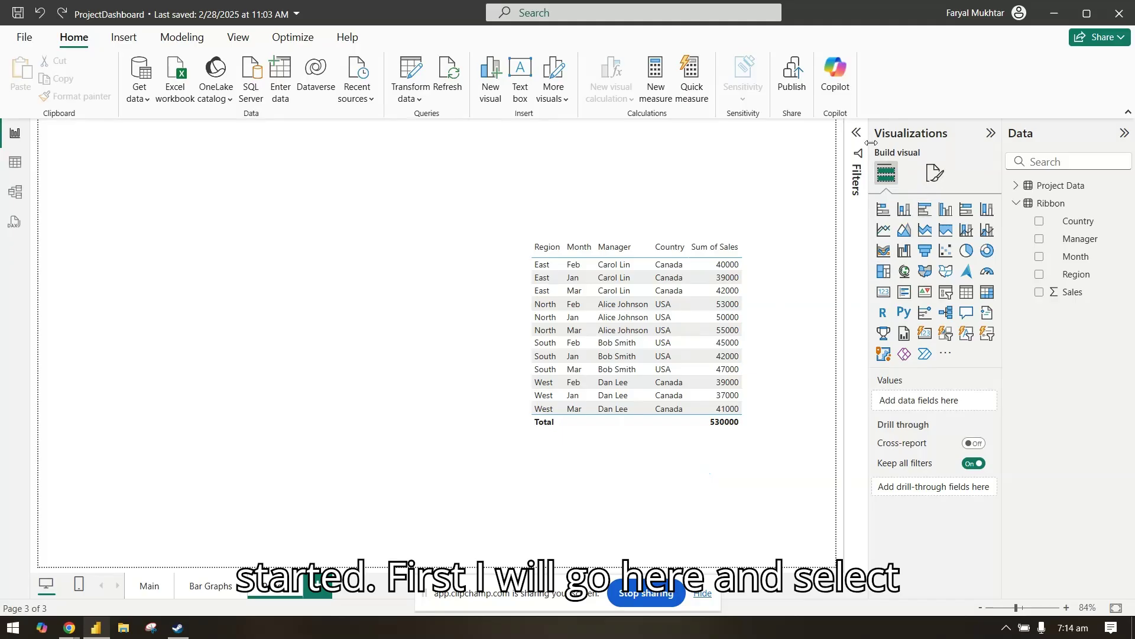
Move the empty ribbon chart lower, then plot Sales by Month on its axes
left_click(888, 252)
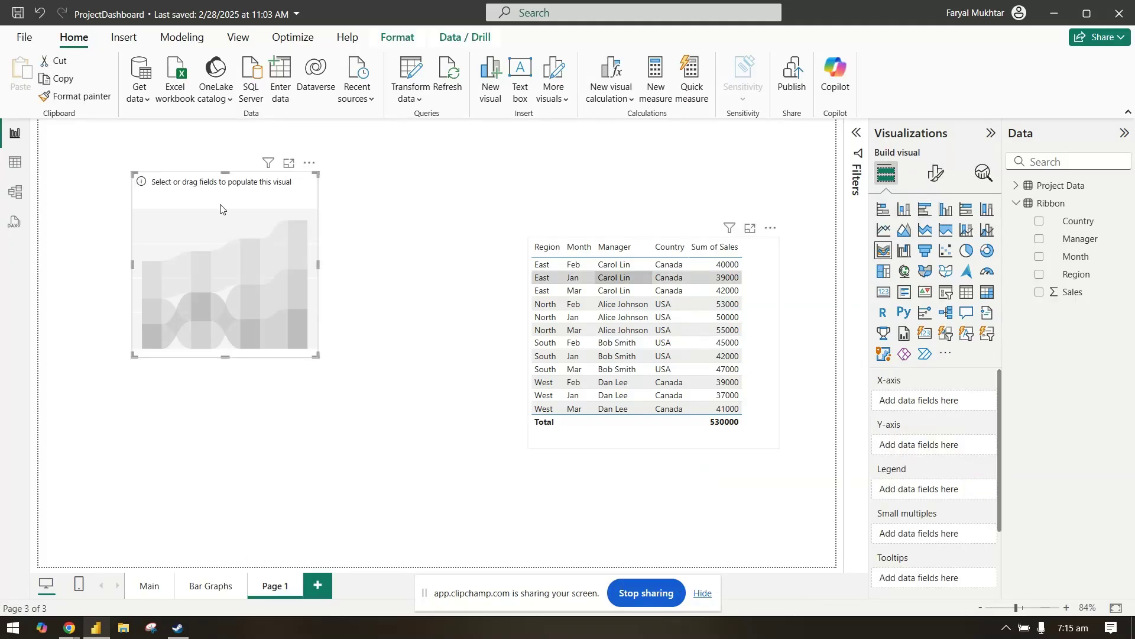
left_click_drag(197, 186, 210, 260)
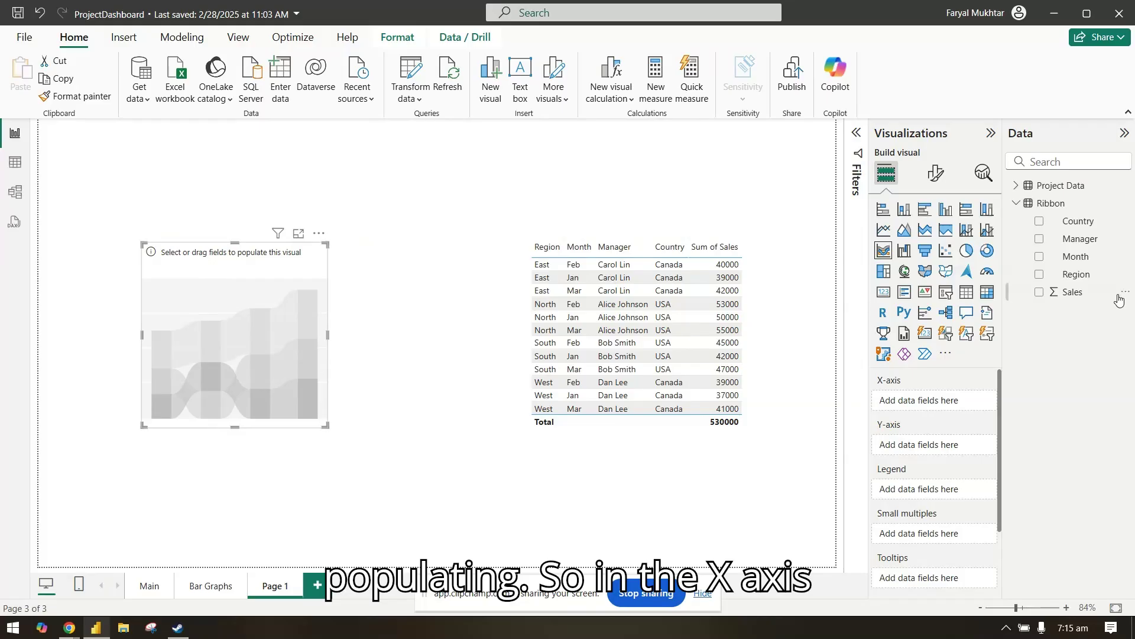
left_click_drag(1067, 256, 935, 403)
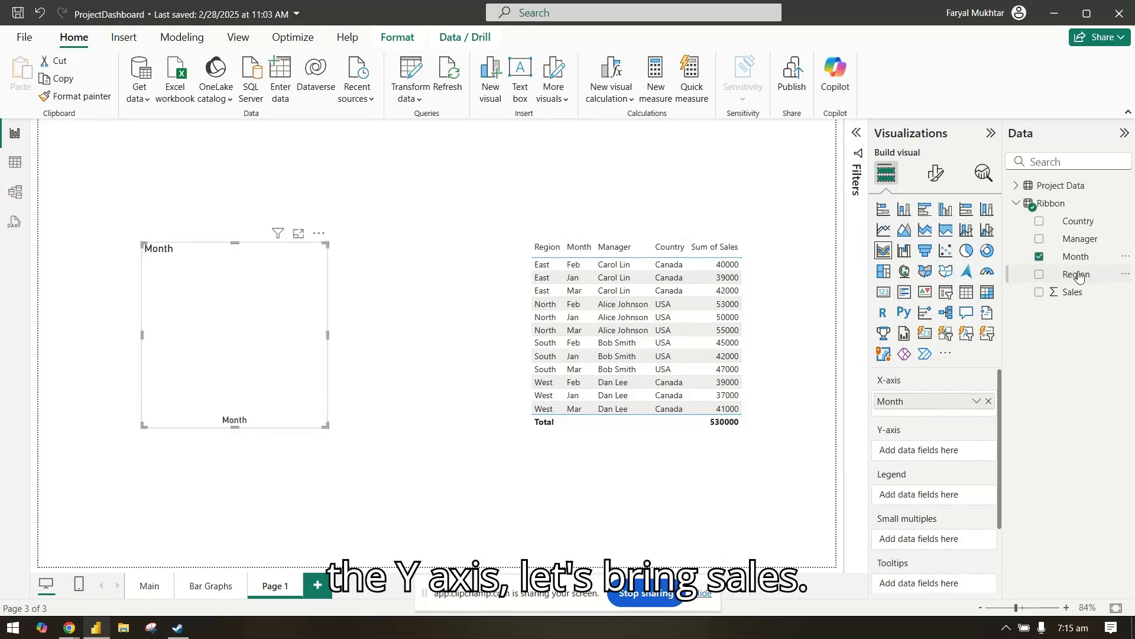
left_click_drag(1071, 292, 906, 452)
Rename the Sum of Sales field to Sales
double_click(905, 451)
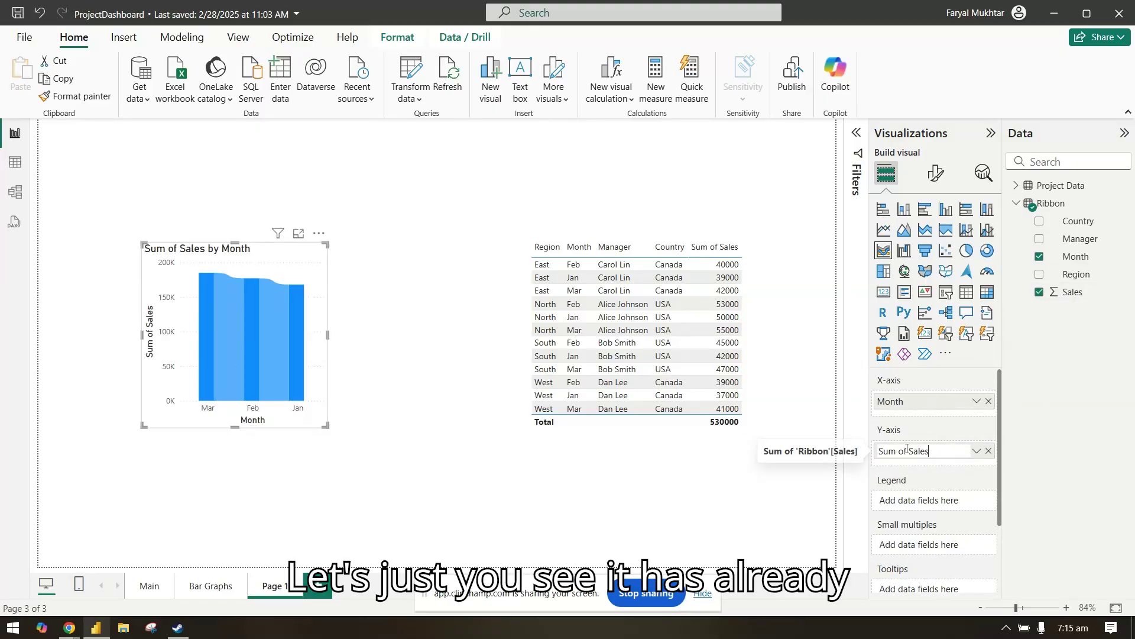
double_click(905, 451)
key("ctrl+a")
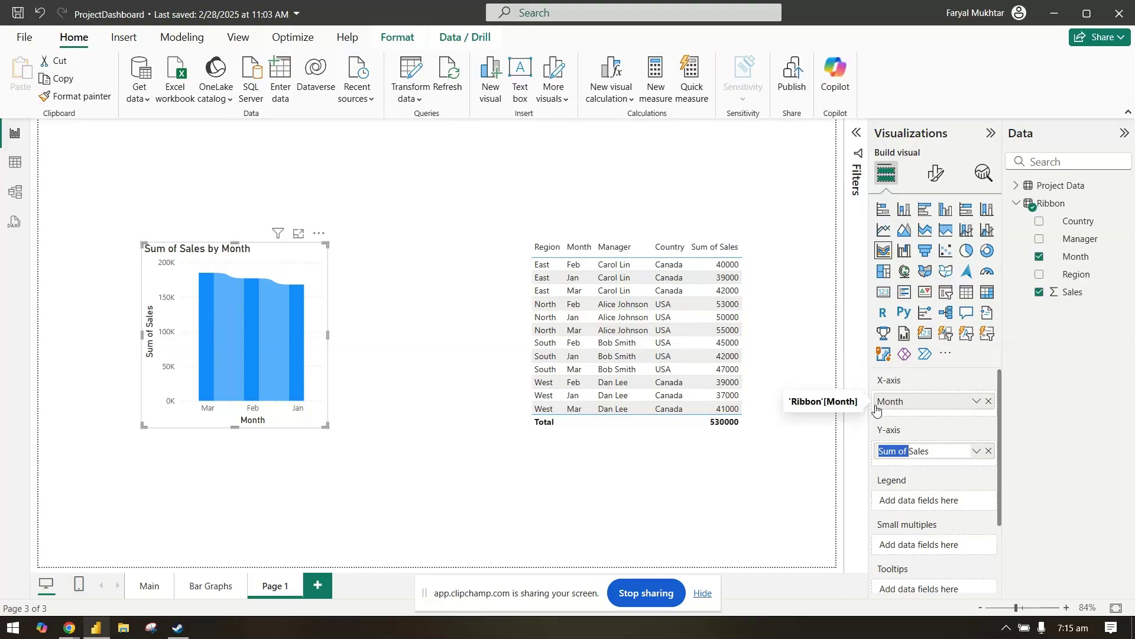
type("Sales")
key("Return")
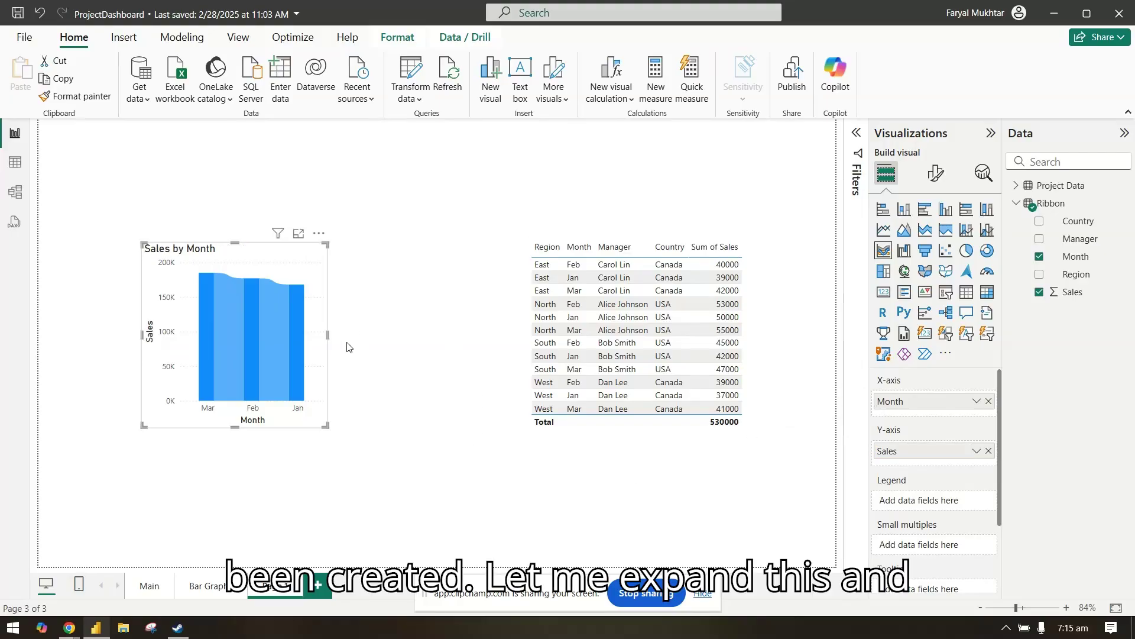
Widen the chart on both sides and sort its axis by Month
left_click_drag(327, 342, 429, 342)
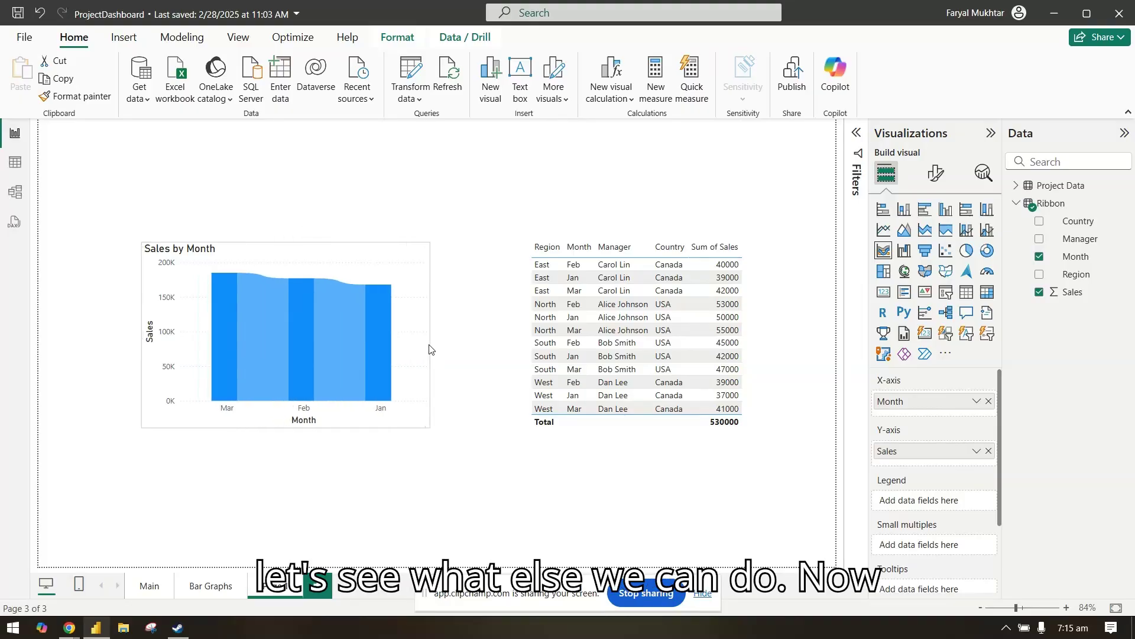
left_click_drag(147, 342, 61, 342)
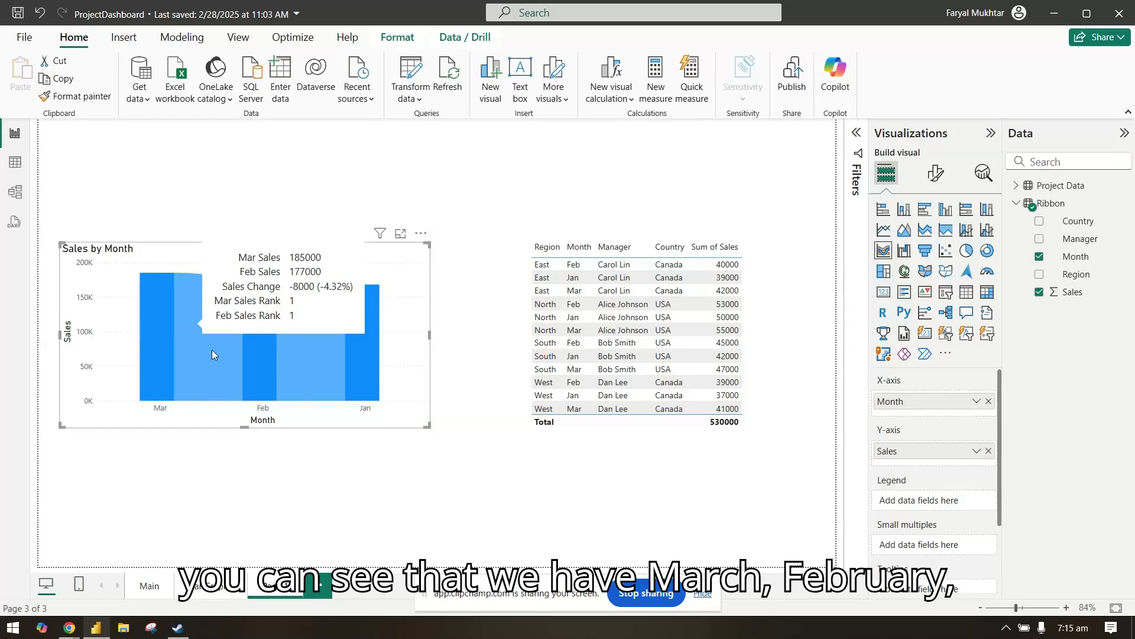
mouse_move(362, 370)
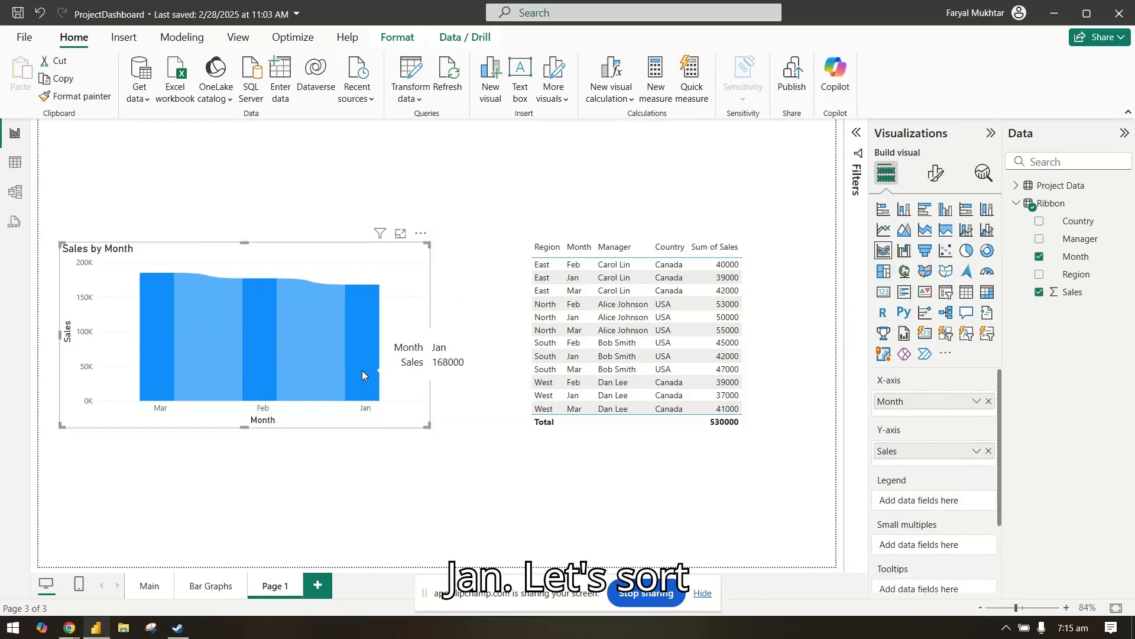
left_click(420, 233)
mouse_move(519, 326)
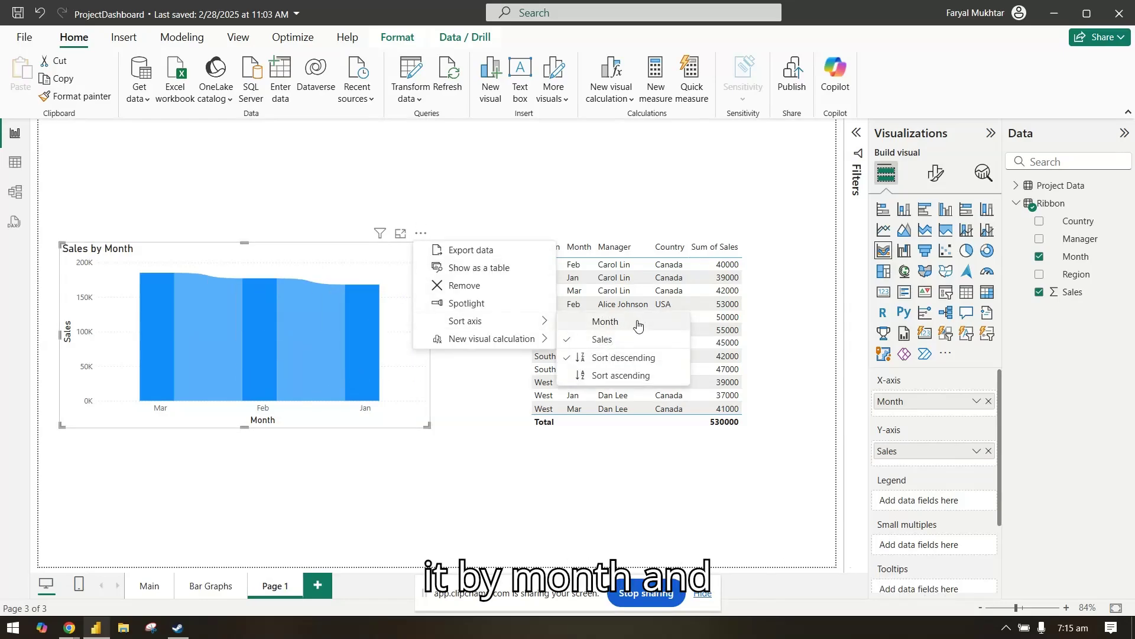
left_click(568, 323)
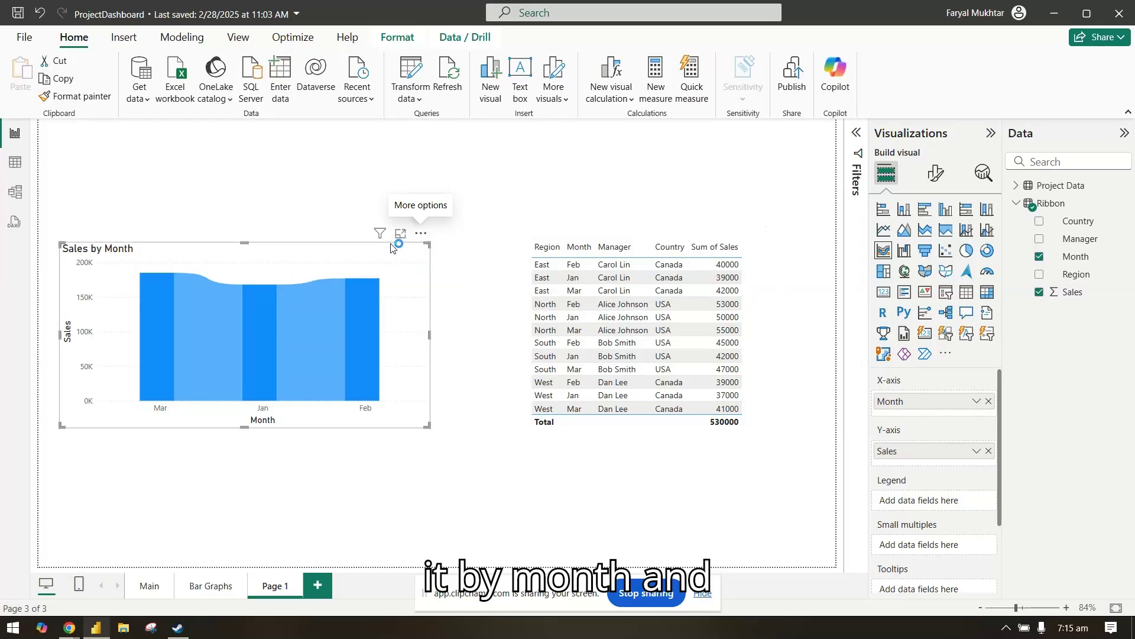
Set the month sort order to descending so the axis reads Mar, Jan, Feb
left_click(421, 233)
mouse_move(520, 322)
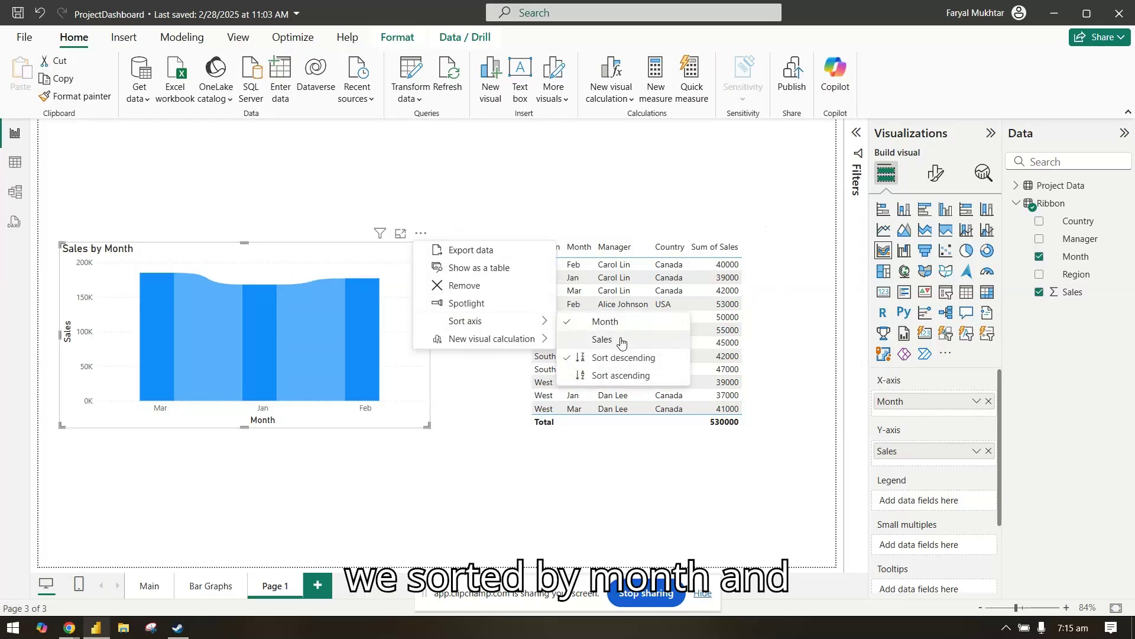
left_click(625, 376)
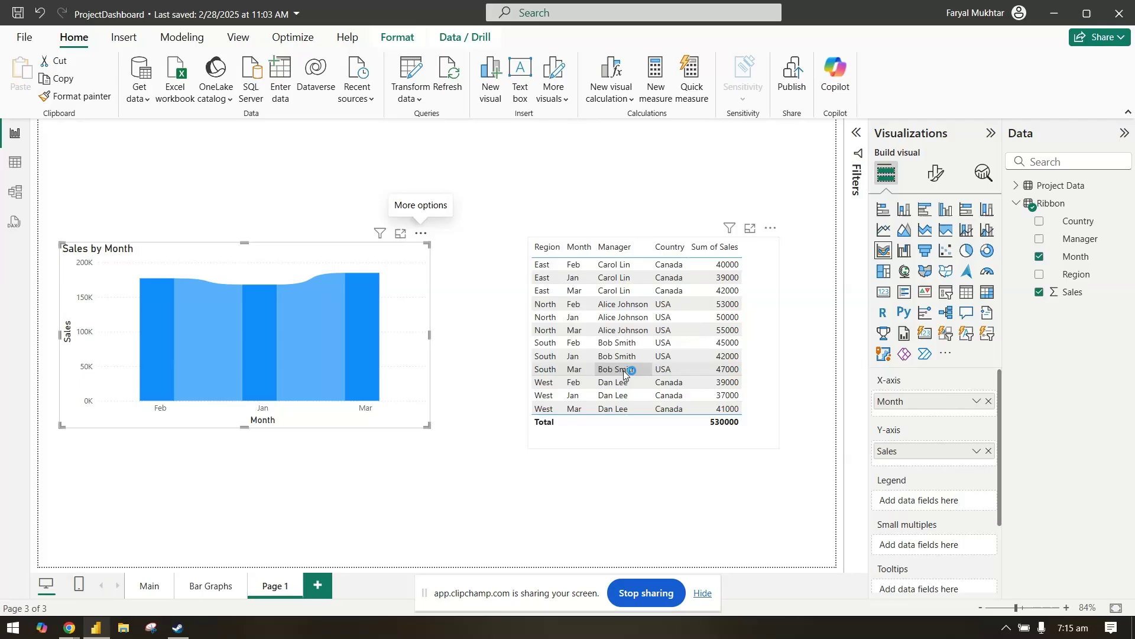
left_click(421, 233)
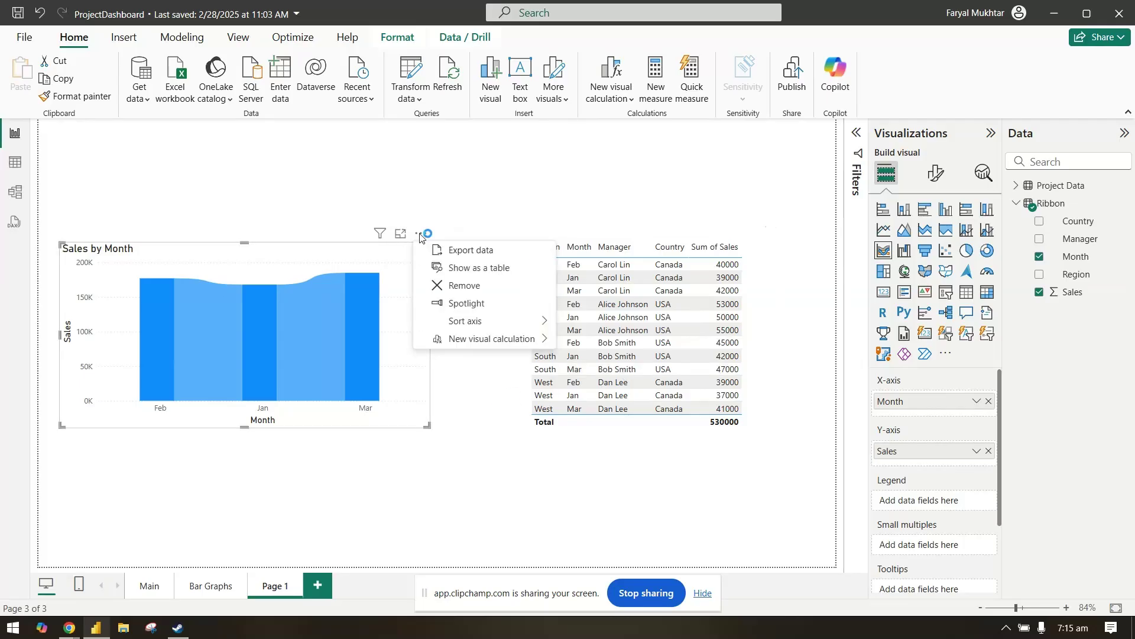
mouse_move(479, 323)
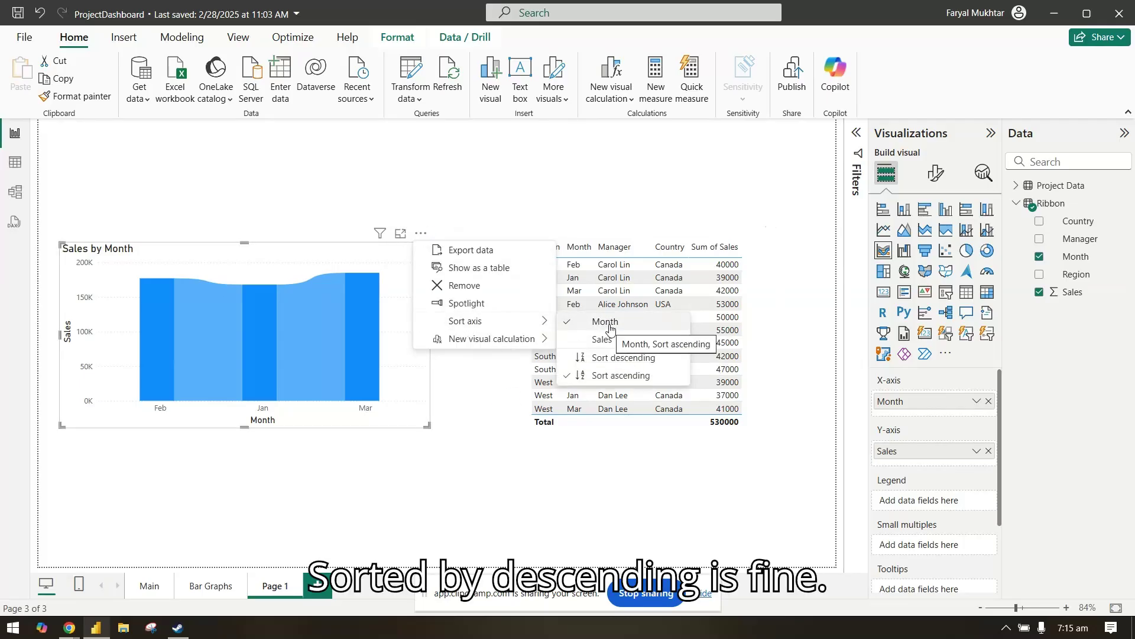
left_click(610, 357)
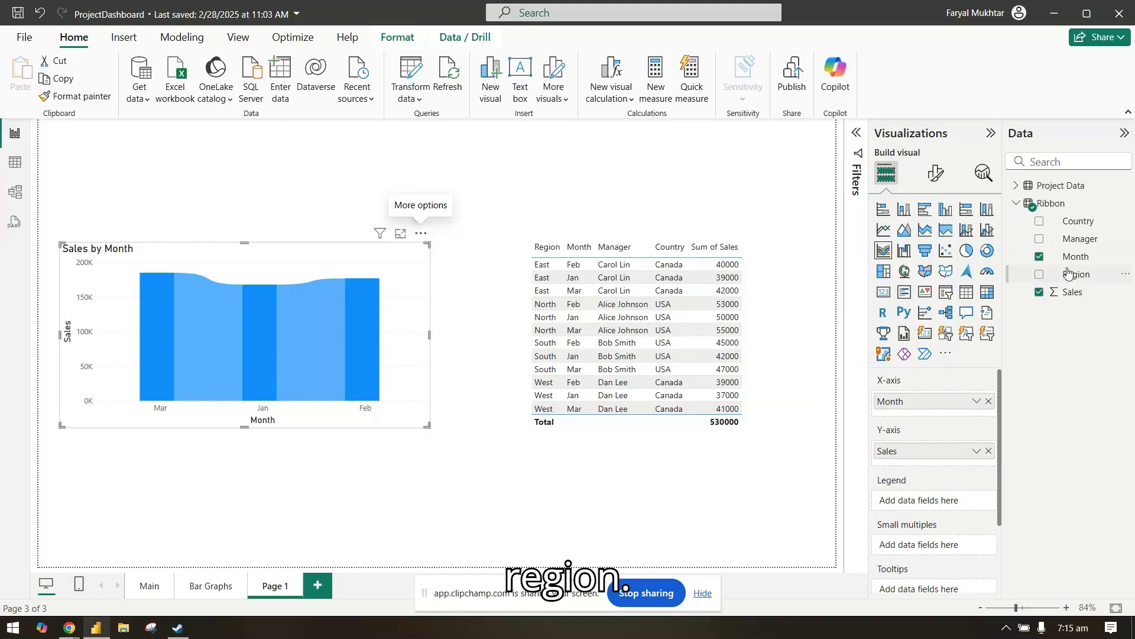
Add Region as the chart's legend, then make the chart taller and move it up
left_click_drag(1074, 275, 952, 501)
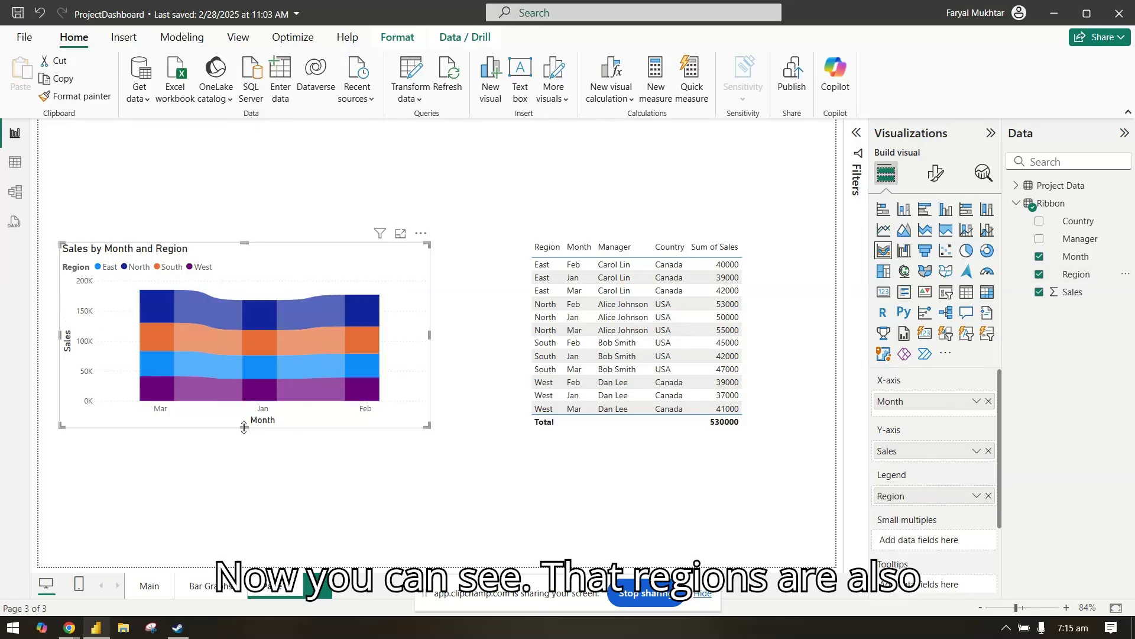
left_click_drag(244, 426, 244, 453)
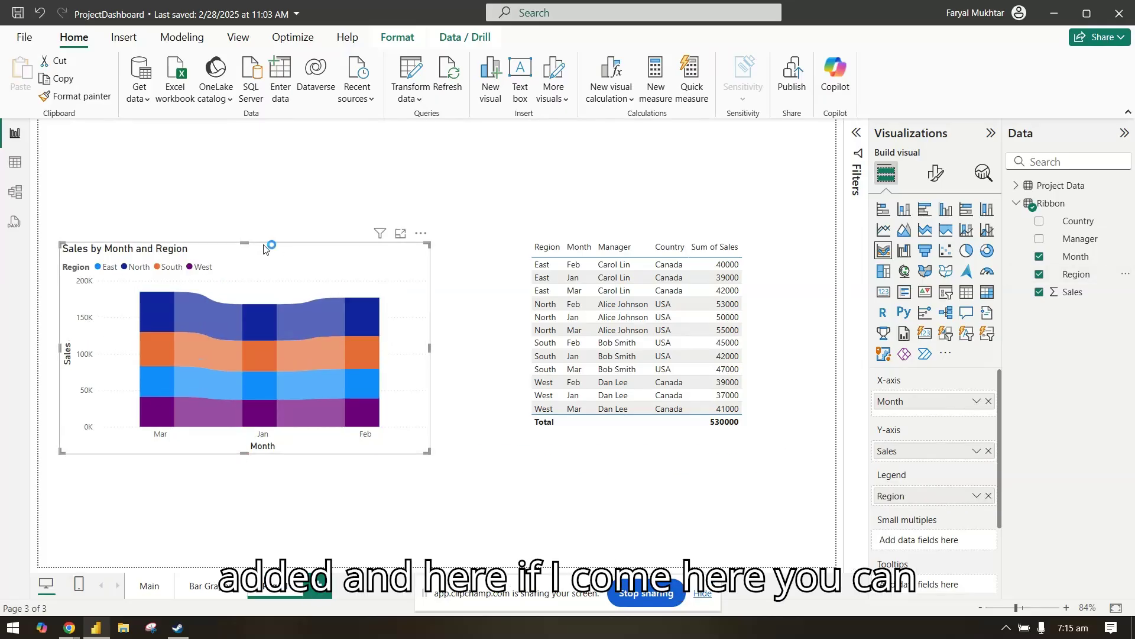
left_click_drag(266, 249, 273, 220)
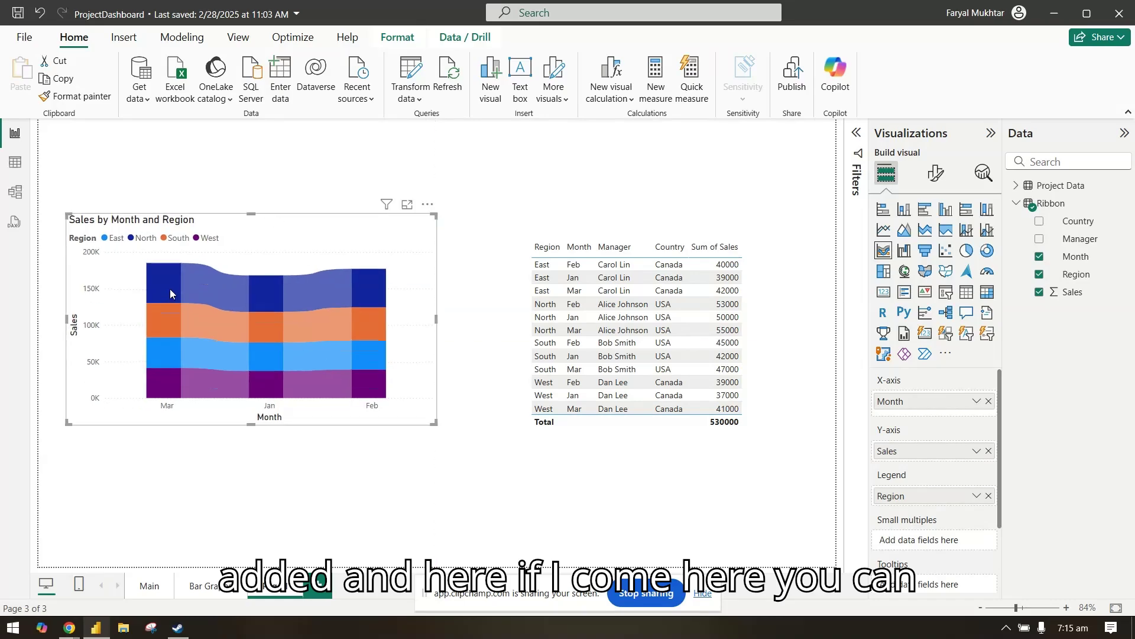
mouse_move(171, 290)
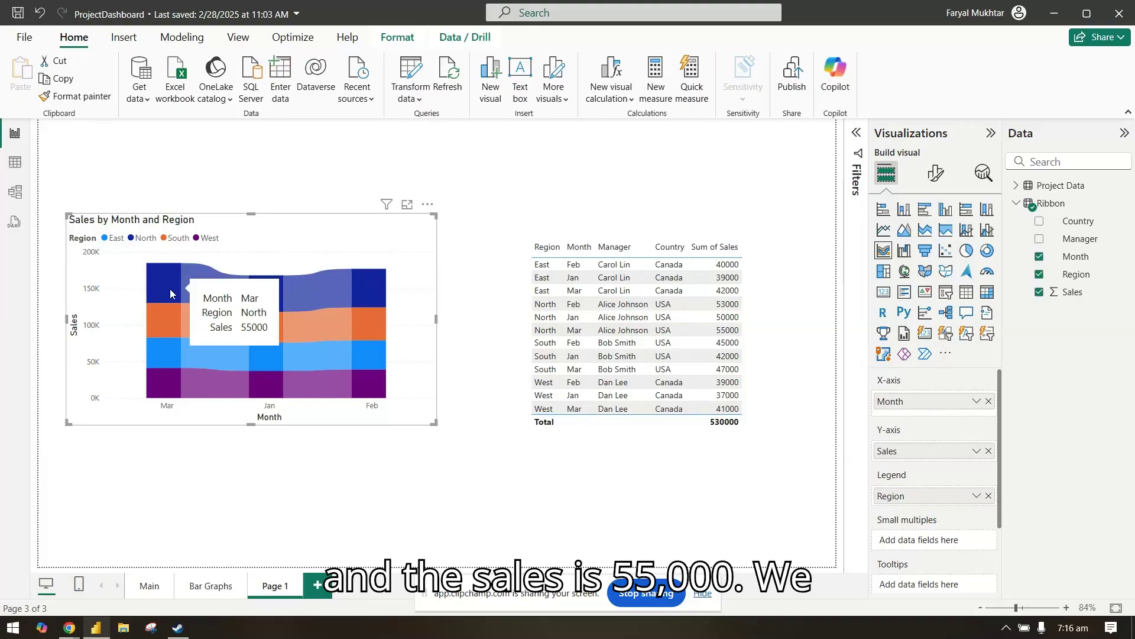
scroll(937, 518, "down", 2)
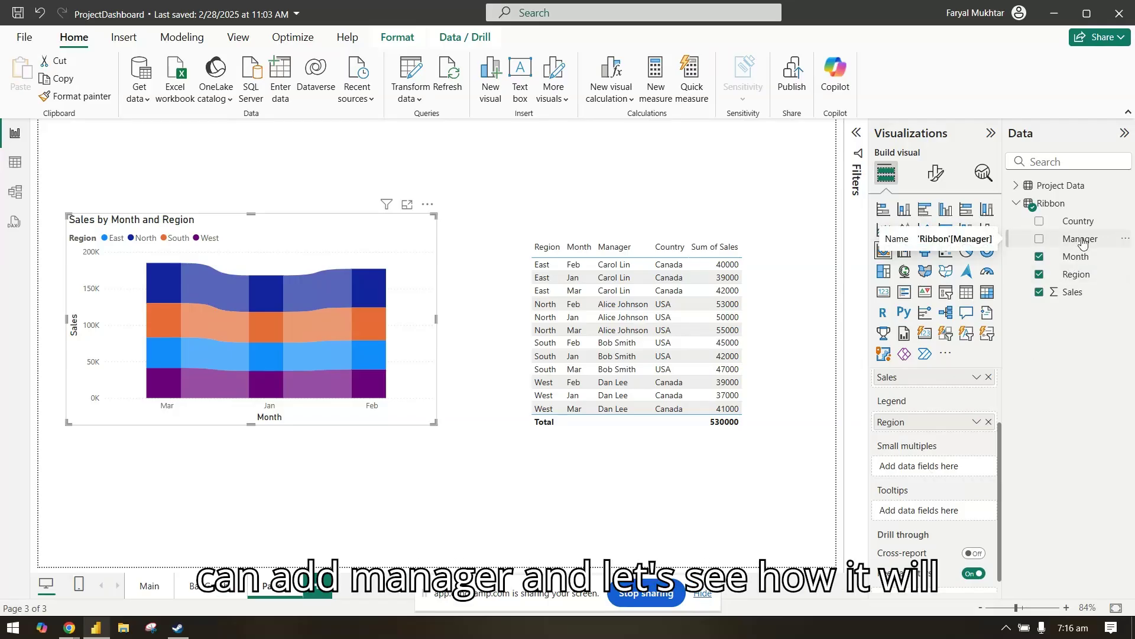
Add Manager to the Tooltips well and try deleting 'First' from First Manager
left_click_drag(1082, 243, 964, 510)
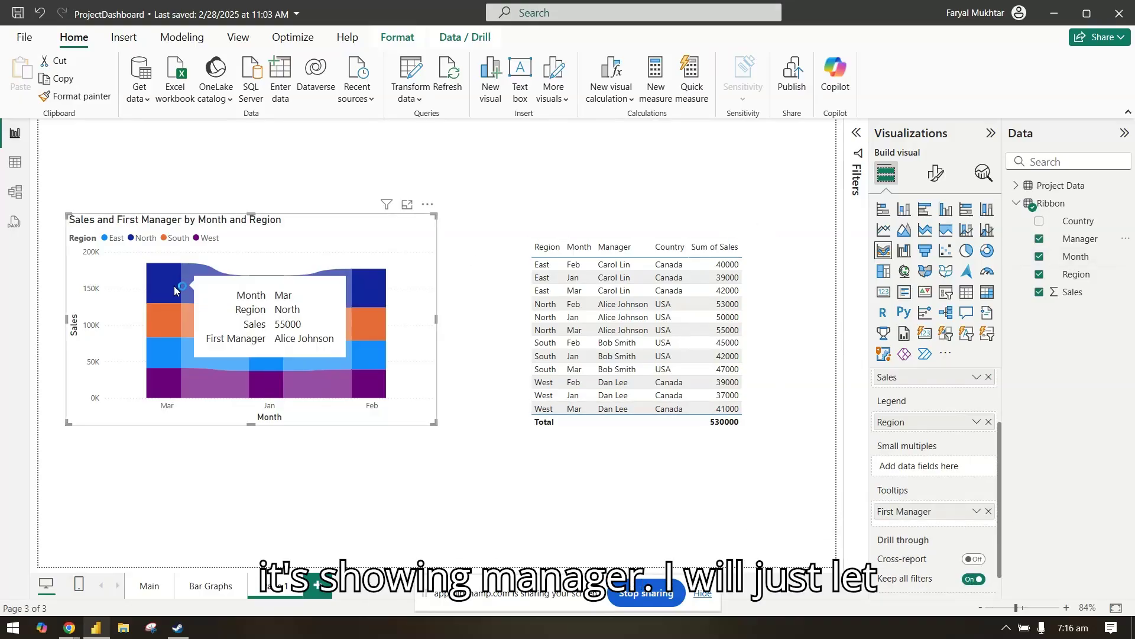
double_click(893, 513)
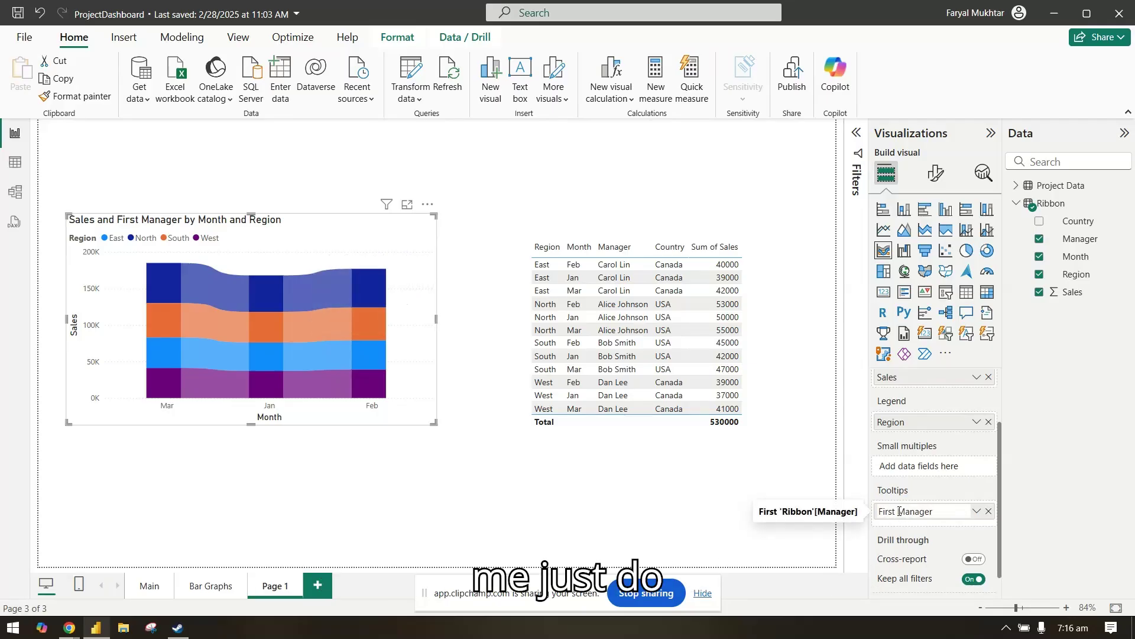
left_click_drag(898, 511, 862, 516)
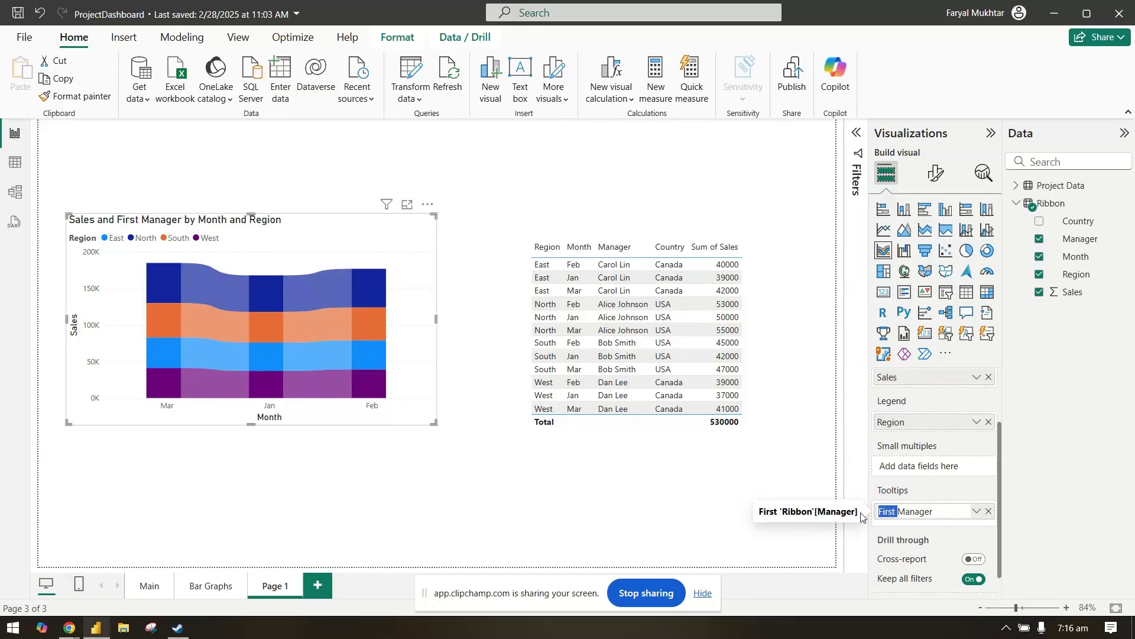
key("BackSpace")
Test cross-highlighting on North's March ribbon, then clear the highlight
left_click(710, 480)
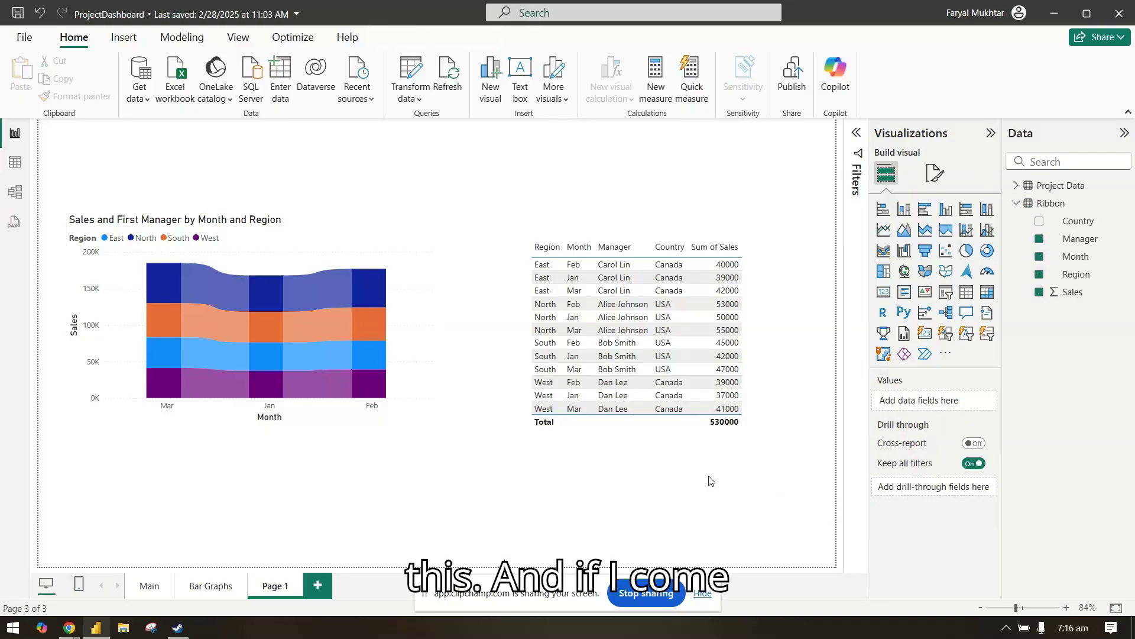
left_click(161, 276)
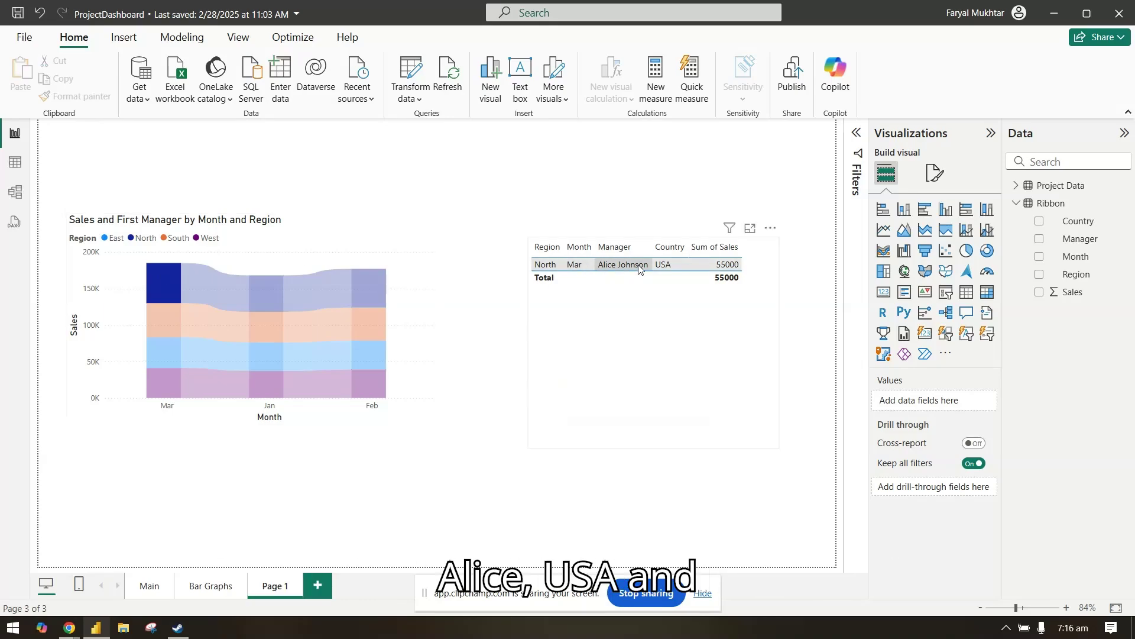
left_click(162, 283)
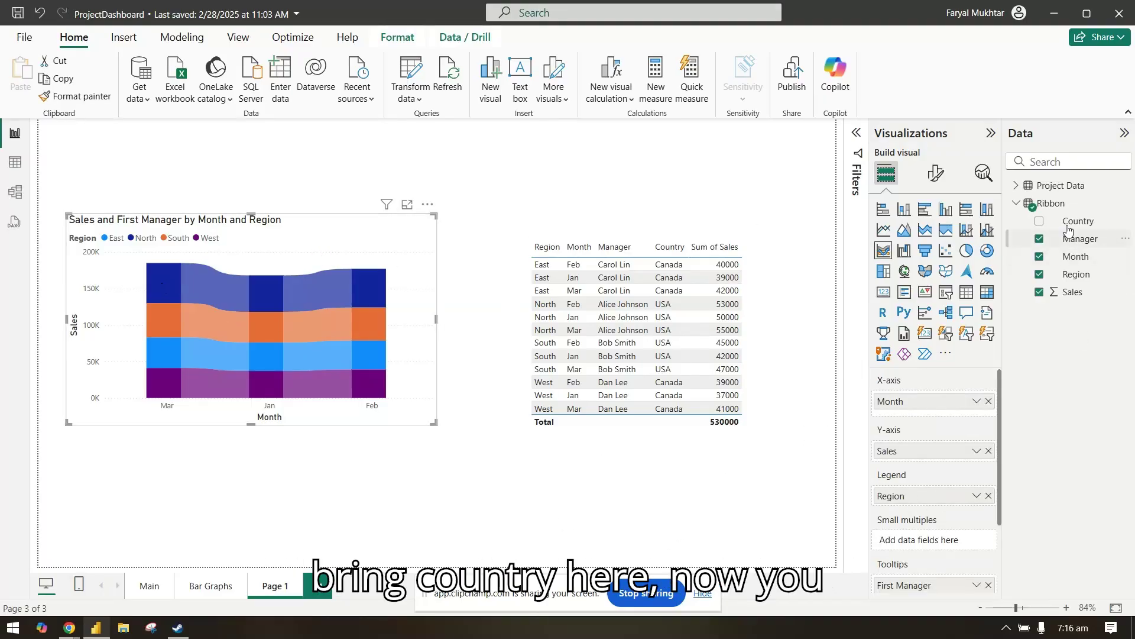
Add Country as small multiples, then move it into the Tooltips well as First Country
left_click_drag(1070, 222, 943, 539)
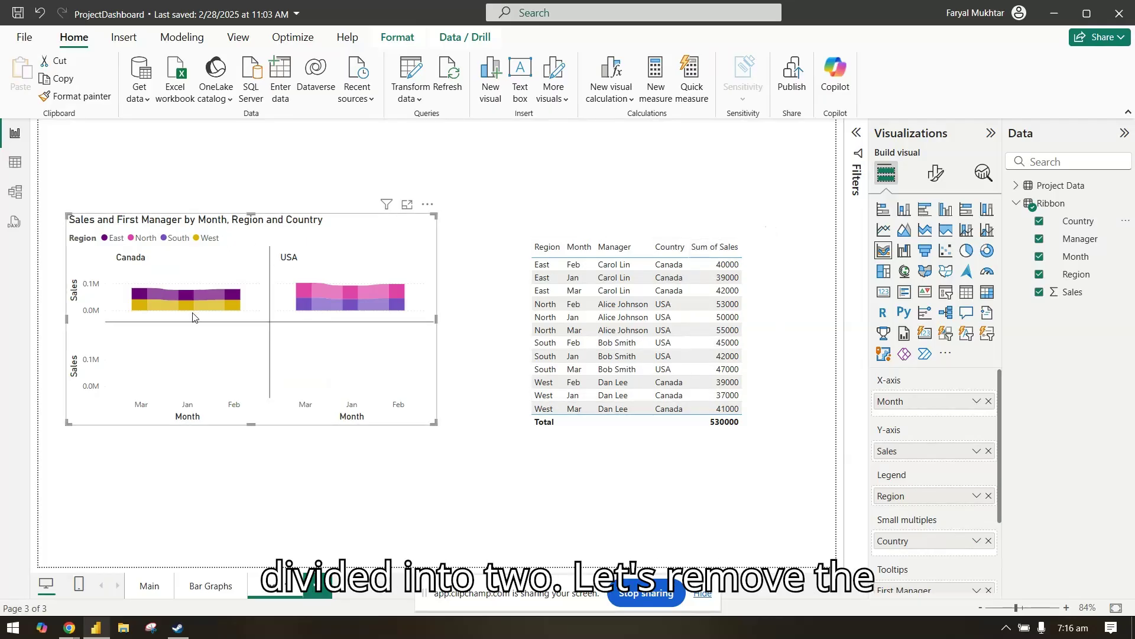
scroll(949, 550, "down", 2)
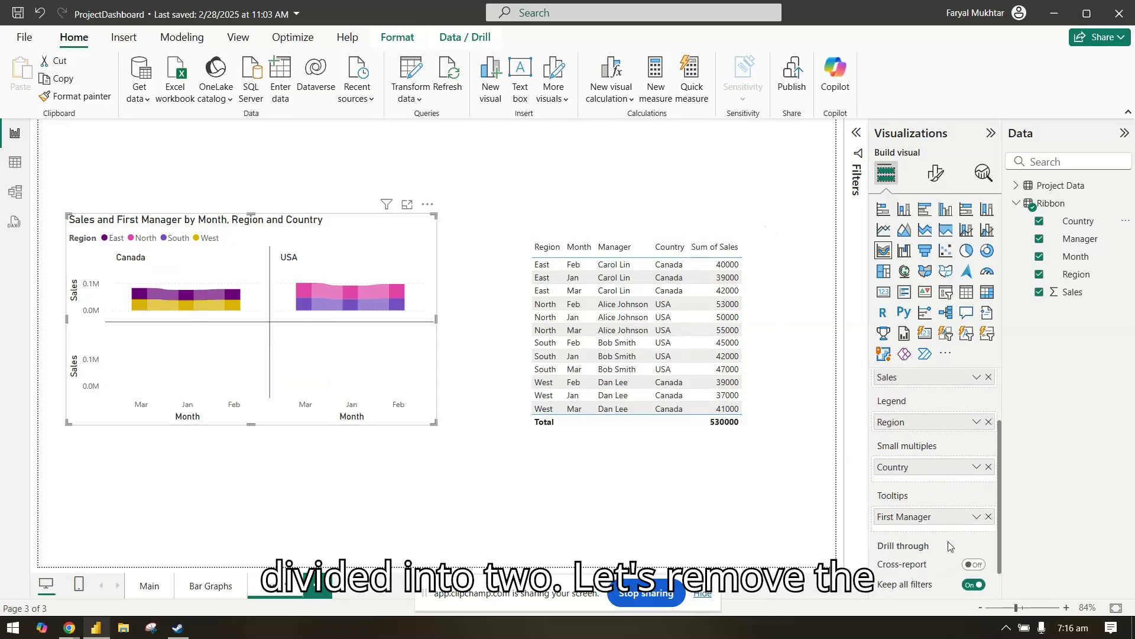
left_click_drag(928, 480, 919, 530)
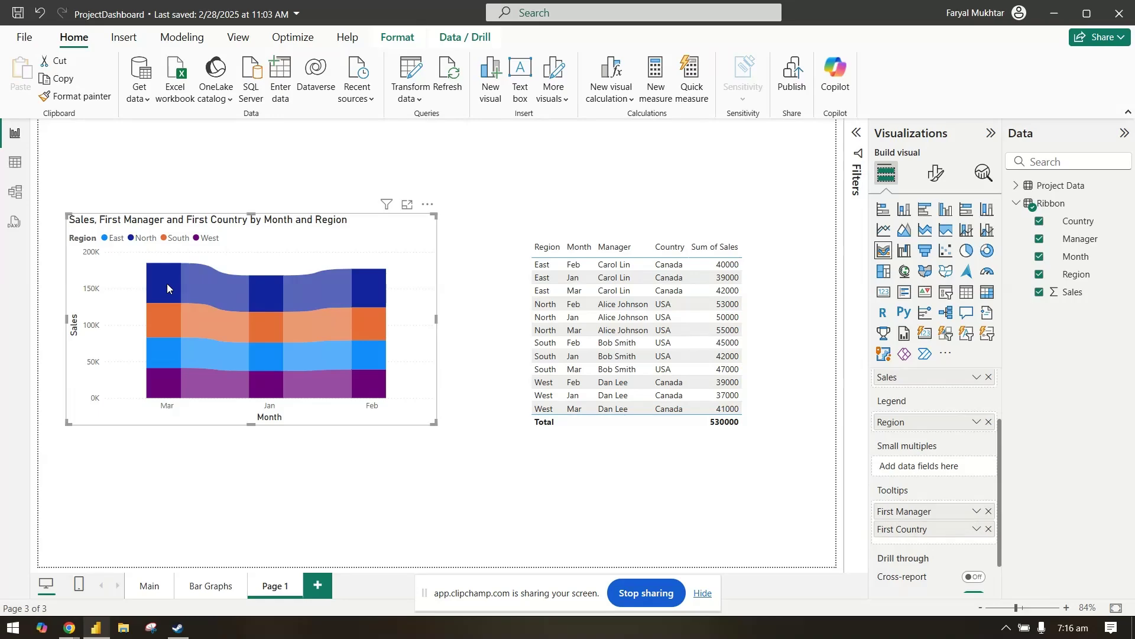
mouse_move(167, 285)
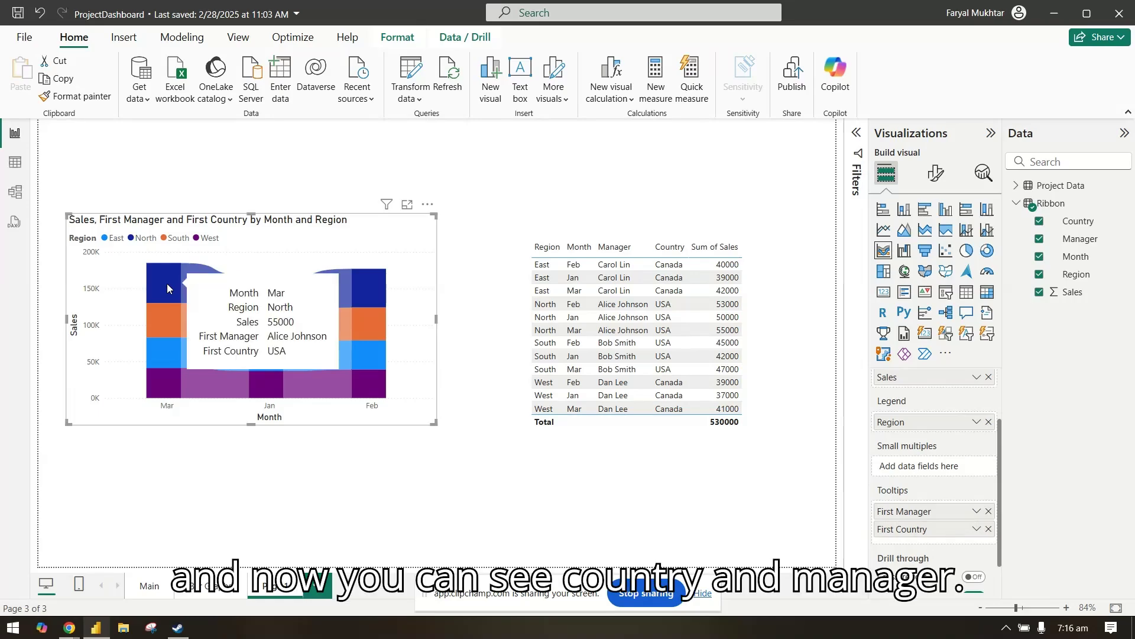
Rename the First Manager tooltip field to Manager
double_click(899, 512)
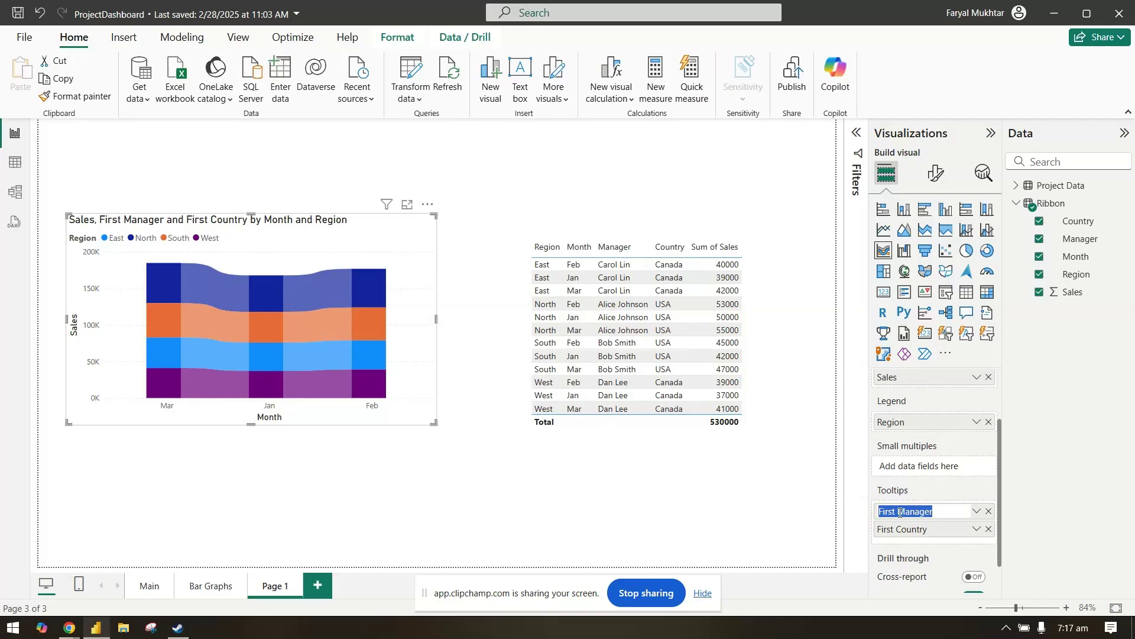
left_click(899, 512)
left_click_drag(897, 512, 877, 515)
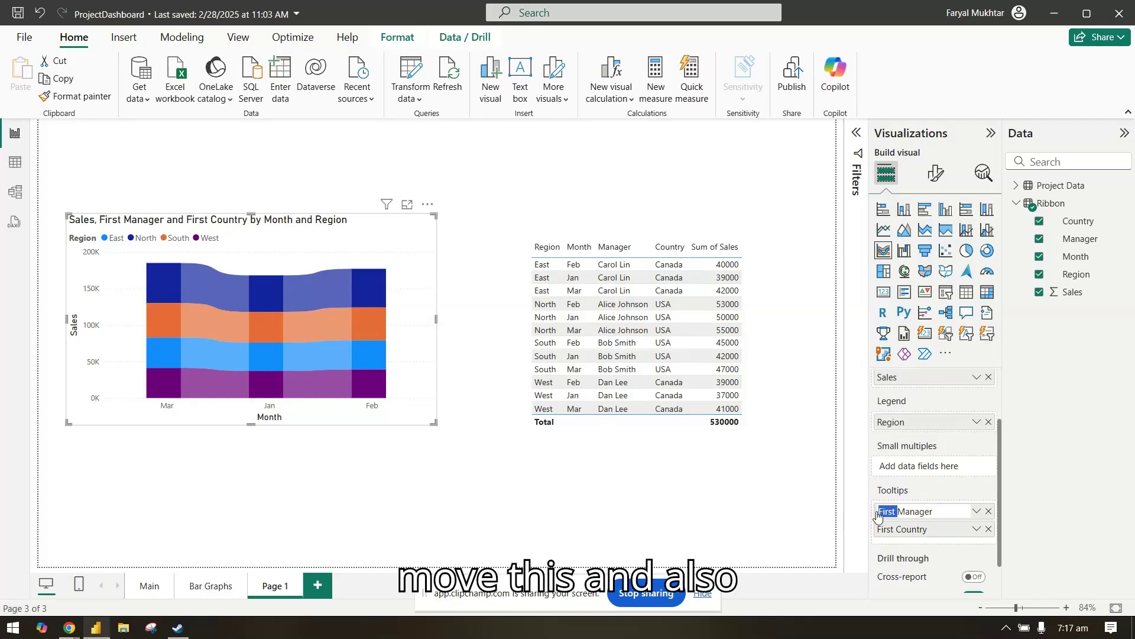
key("BackSpace")
key("Return")
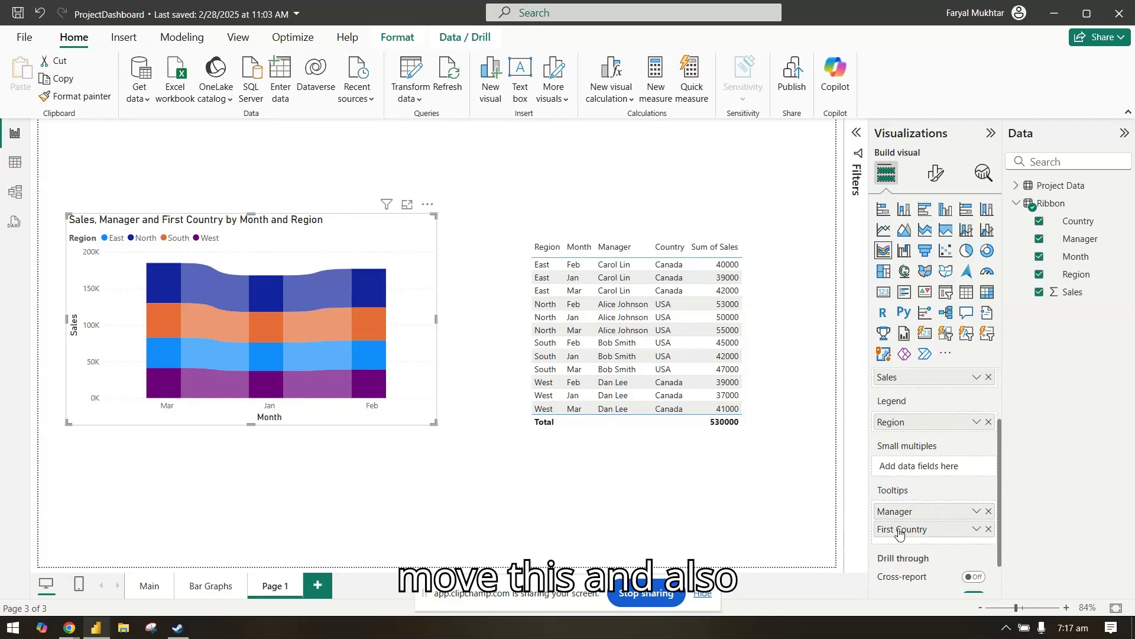
Delete 'First' from the First Country tooltip field and reselect the chart
double_click(895, 531)
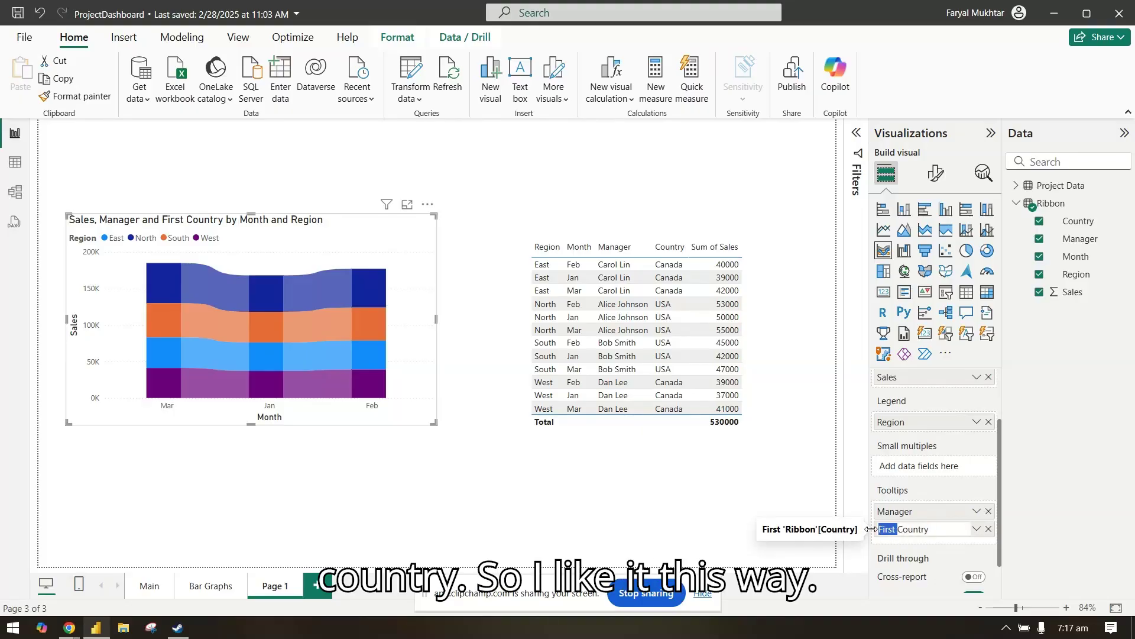
left_click_drag(896, 530, 870, 529)
key("BackSpace")
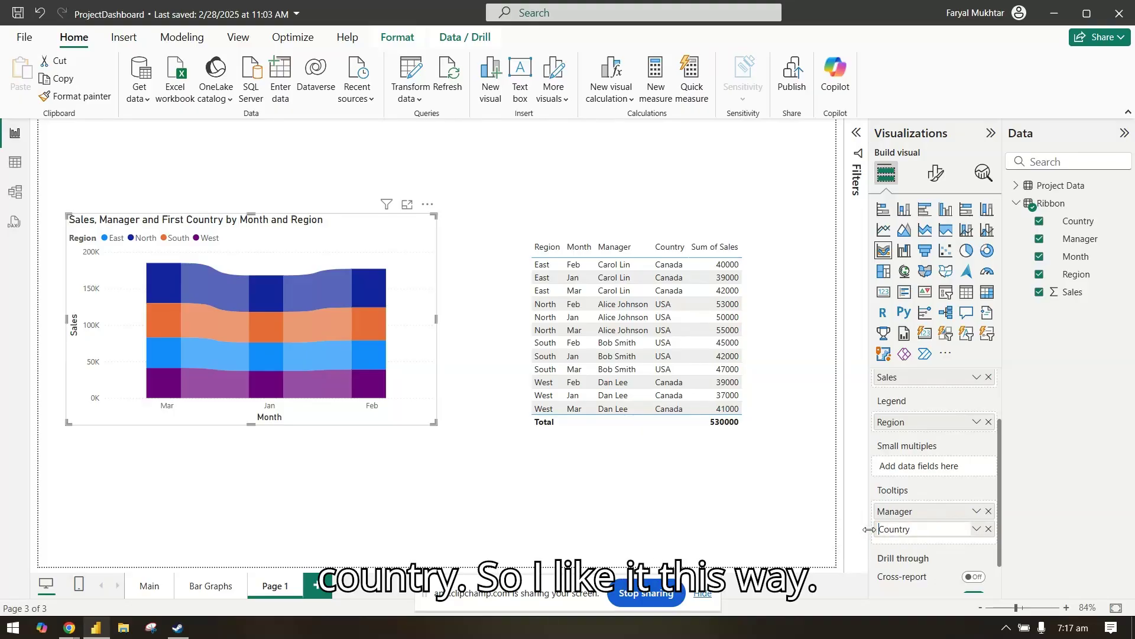
left_click(630, 510)
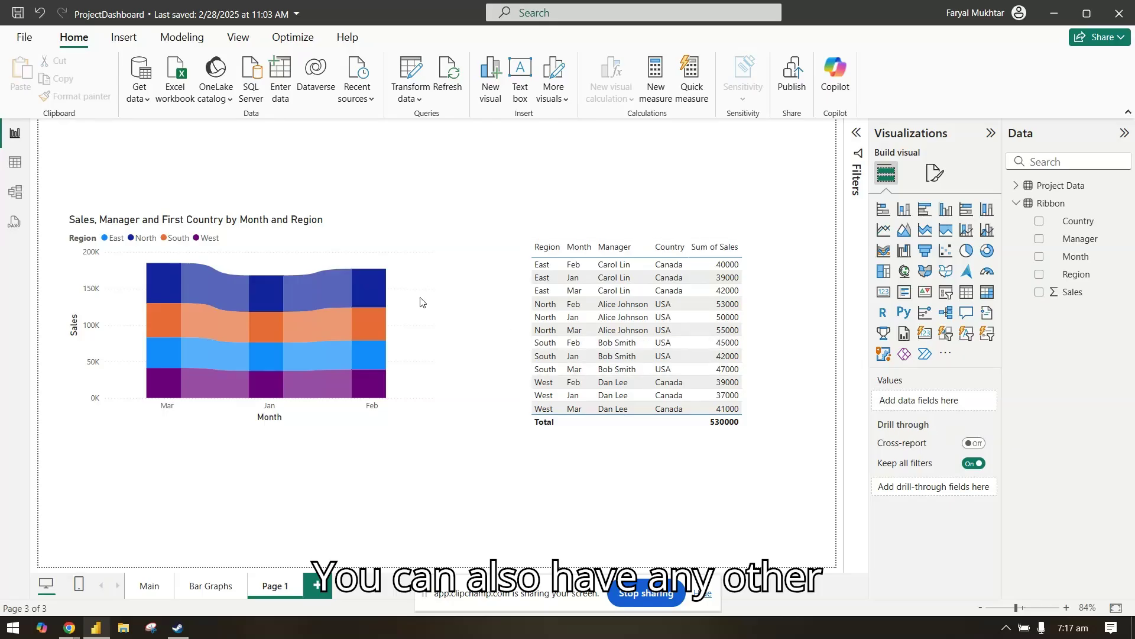
left_click(401, 216)
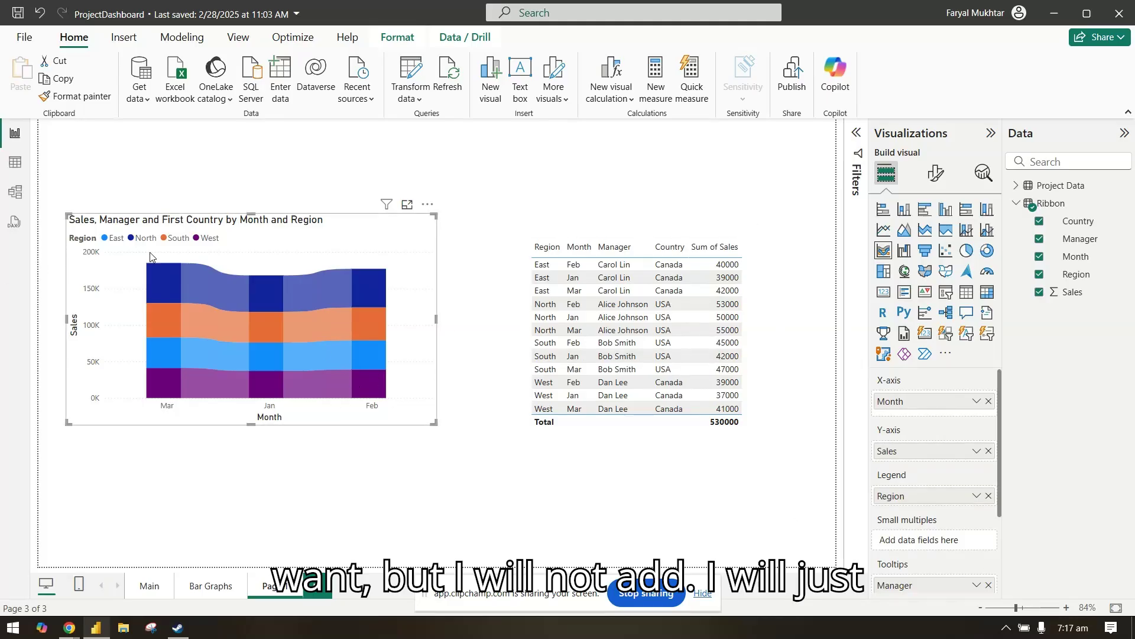
Redo the Country rename until the tooltip field reads Country
mouse_move(163, 288)
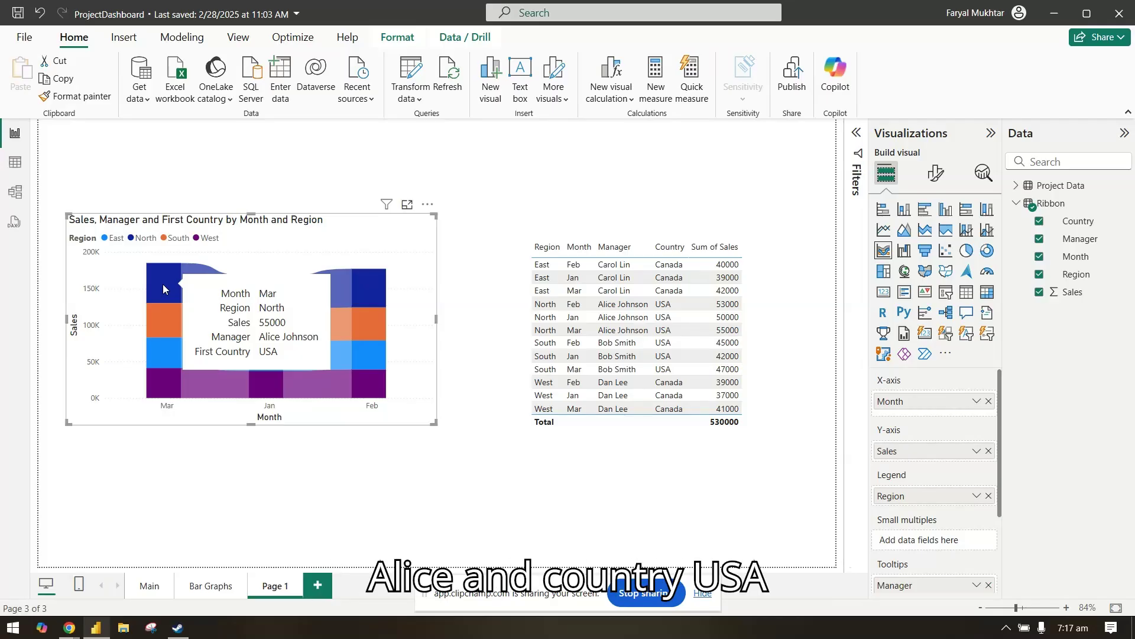
scroll(910, 485, "down", 3)
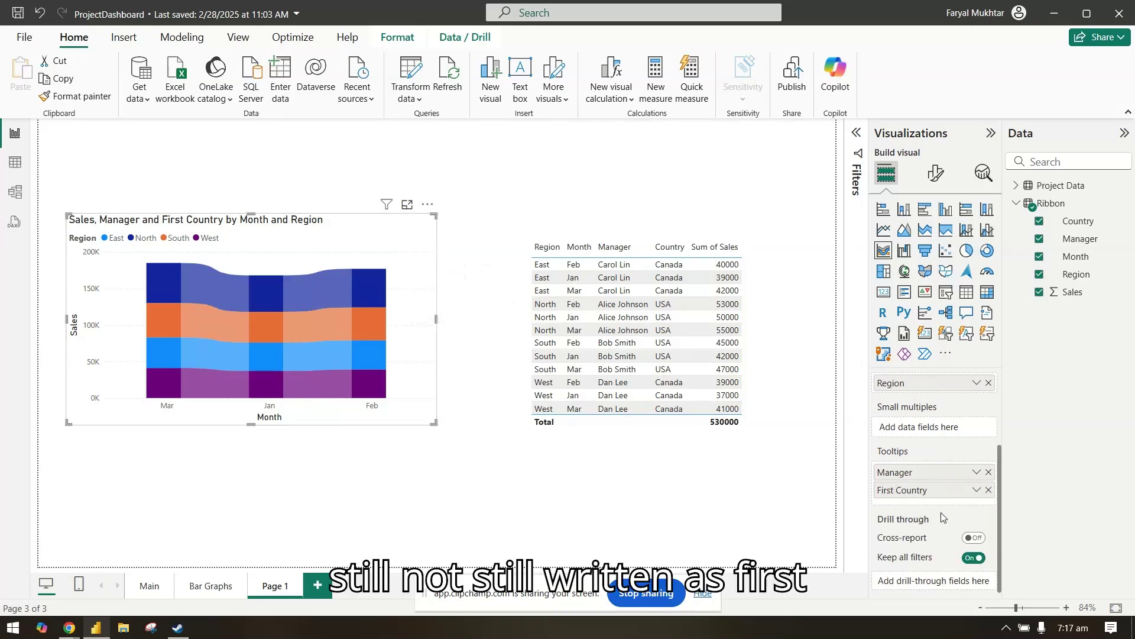
double_click(910, 492)
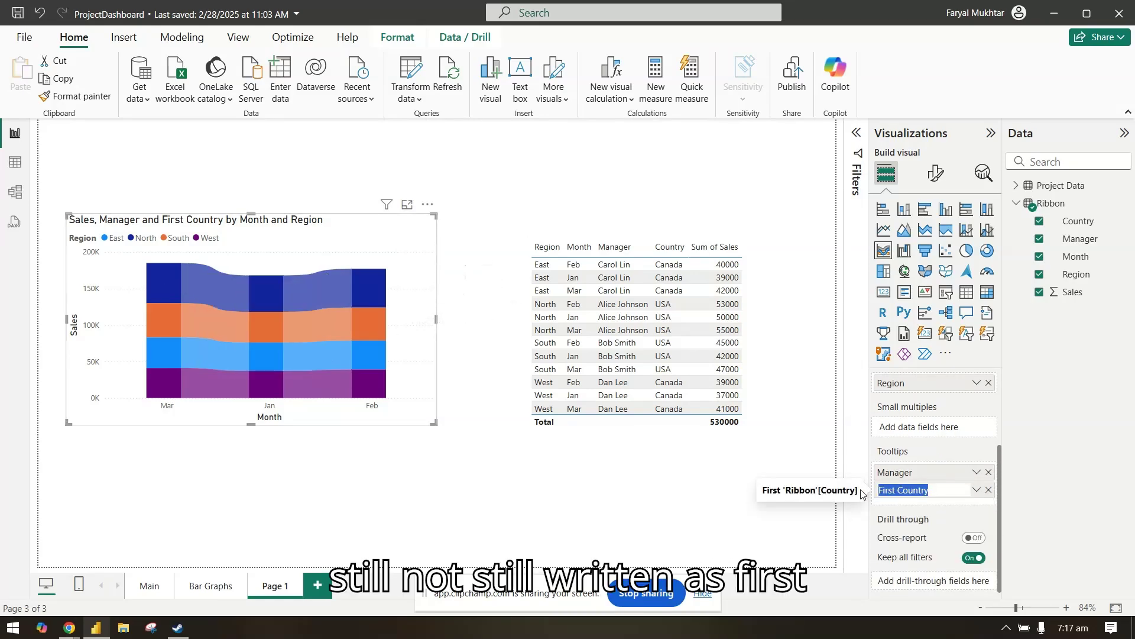
left_click_drag(898, 491, 881, 488)
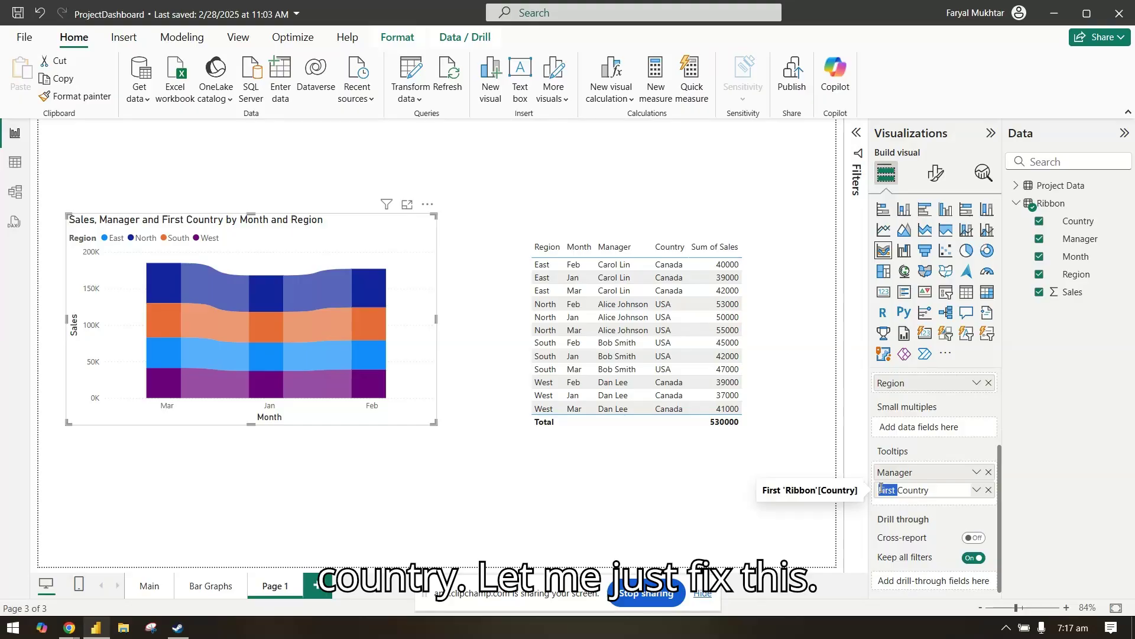
key("BackSpace")
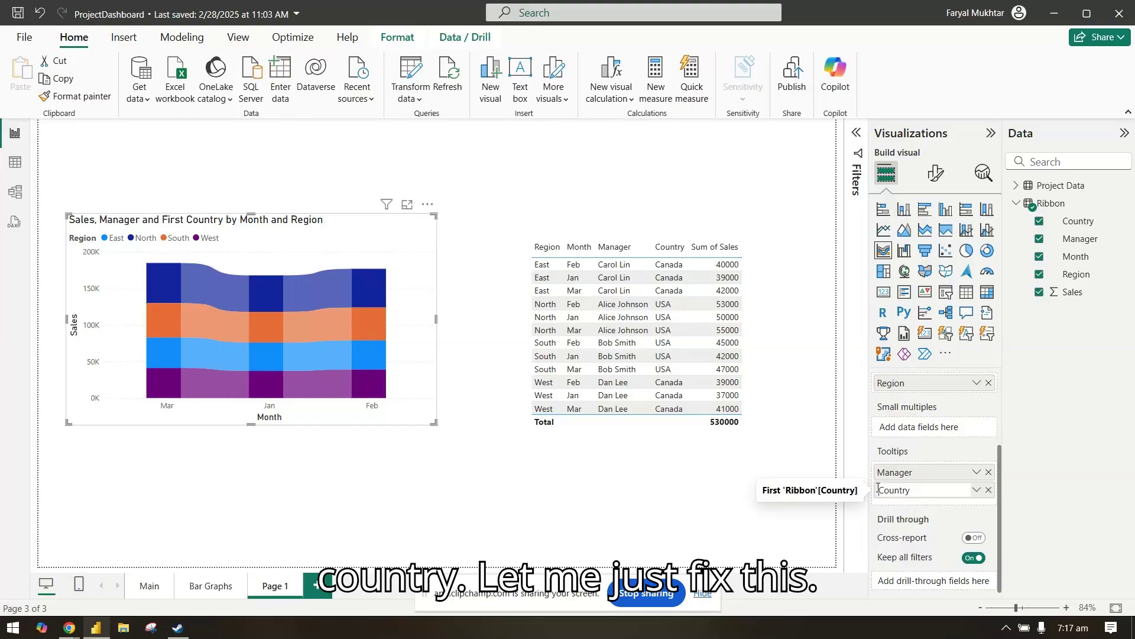
left_click(744, 463)
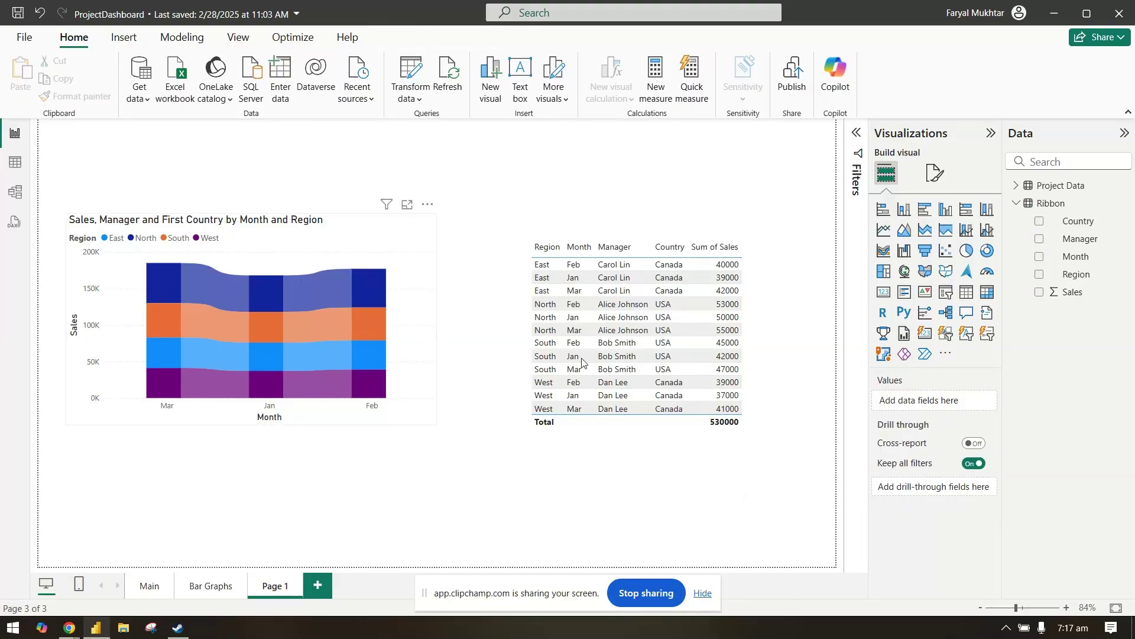
scroll(946, 541, "down", 3)
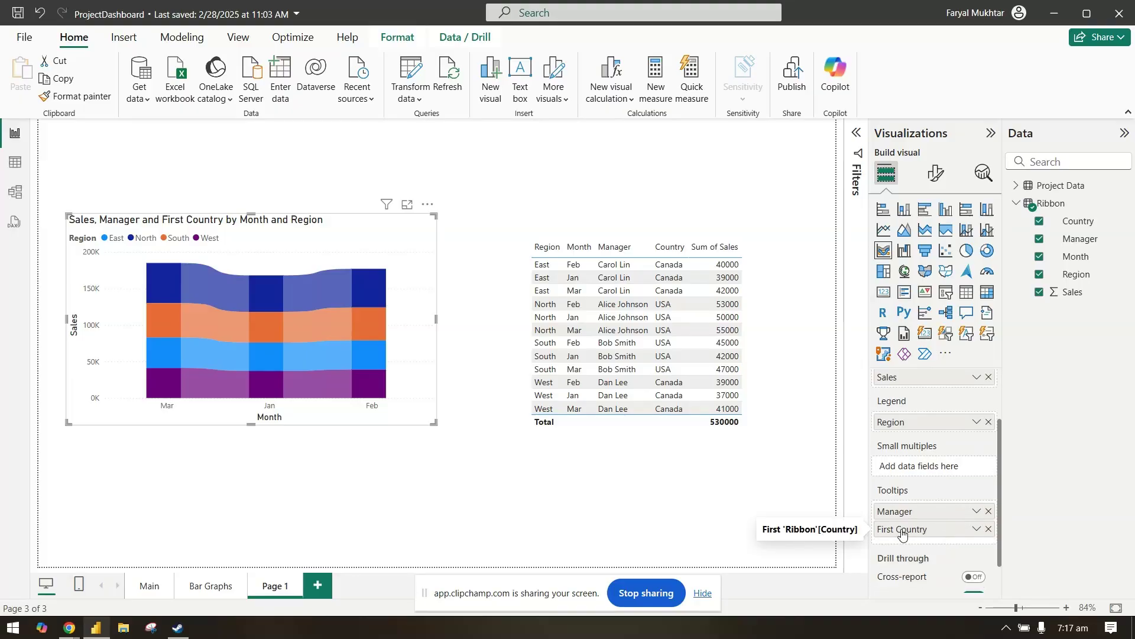
double_click(894, 529)
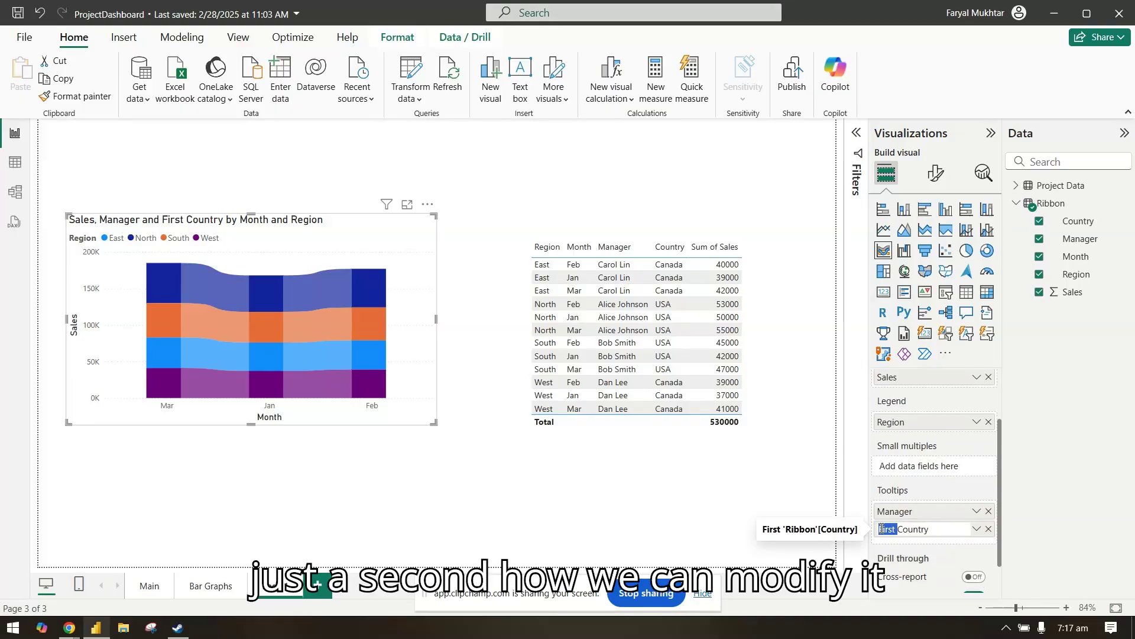
key("BackSpace")
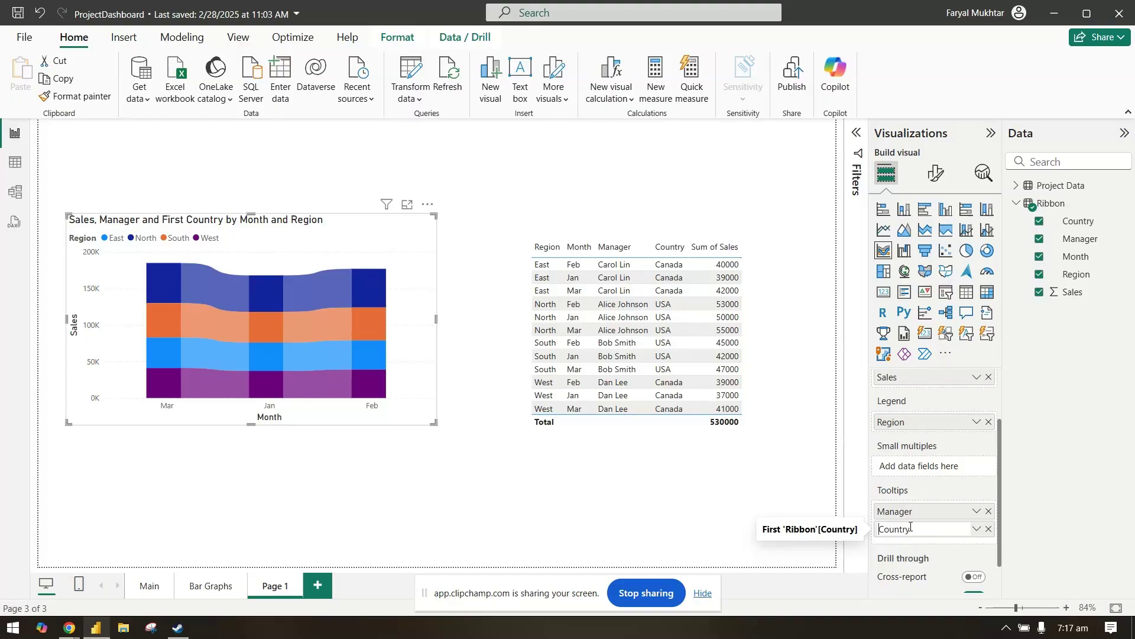
left_click(923, 467)
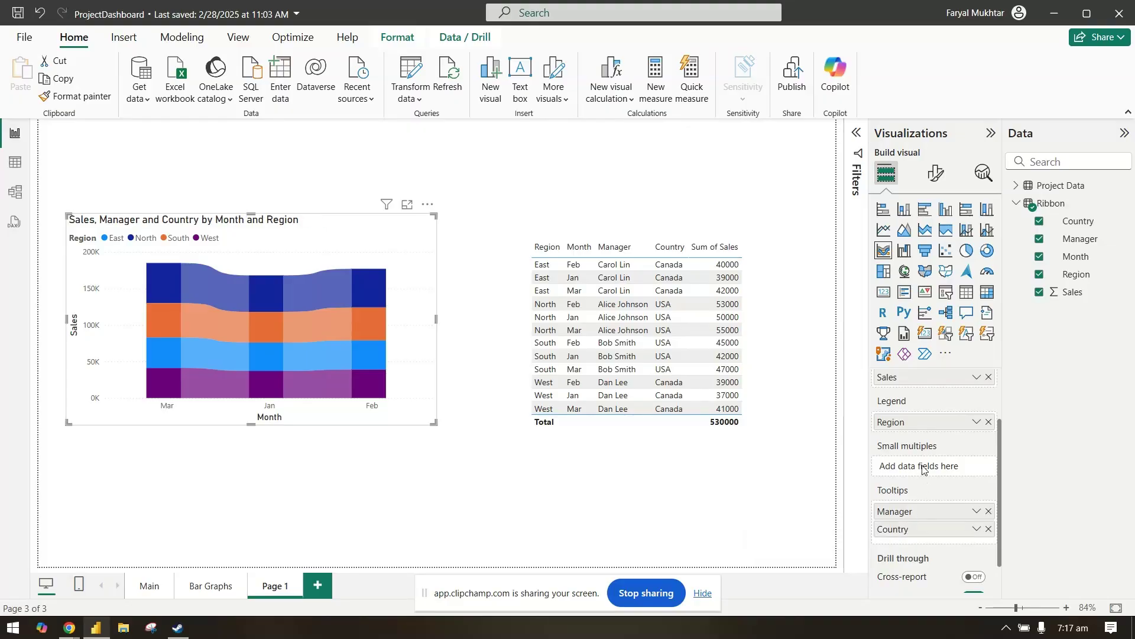
In Format visual's X-axis settings, make the month value labels bold
left_click(944, 177)
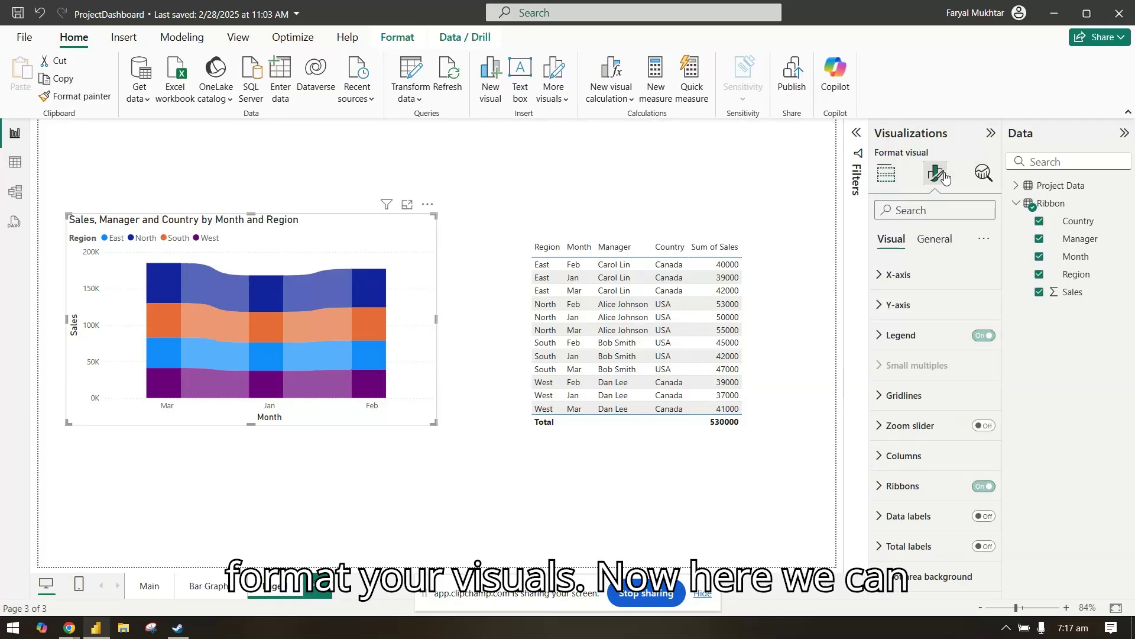
left_click(908, 277)
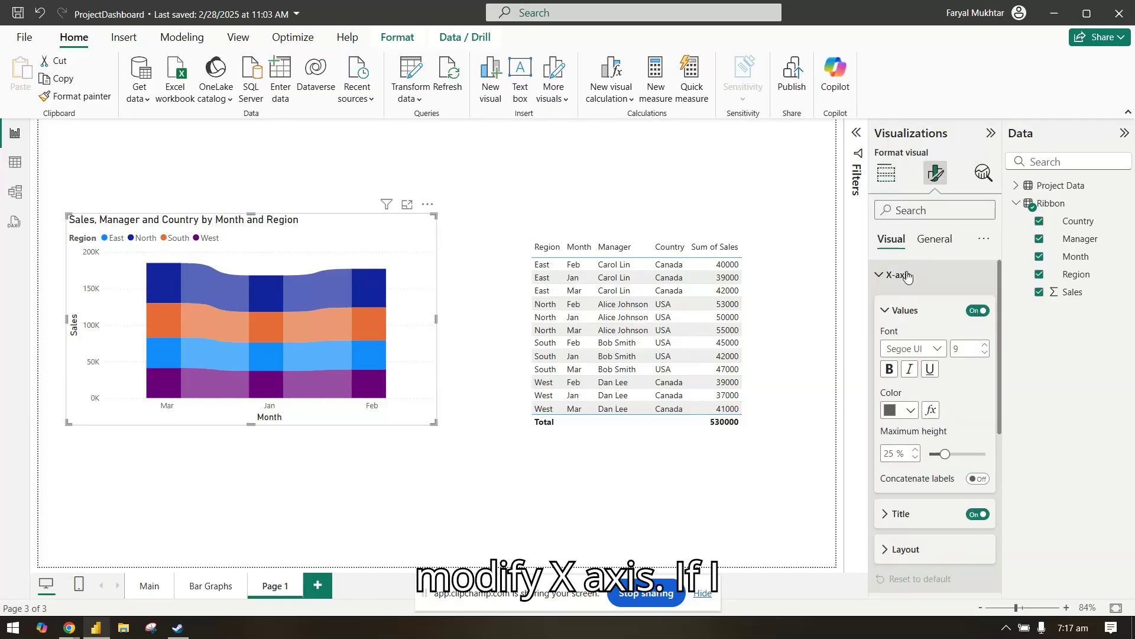
left_click(977, 311)
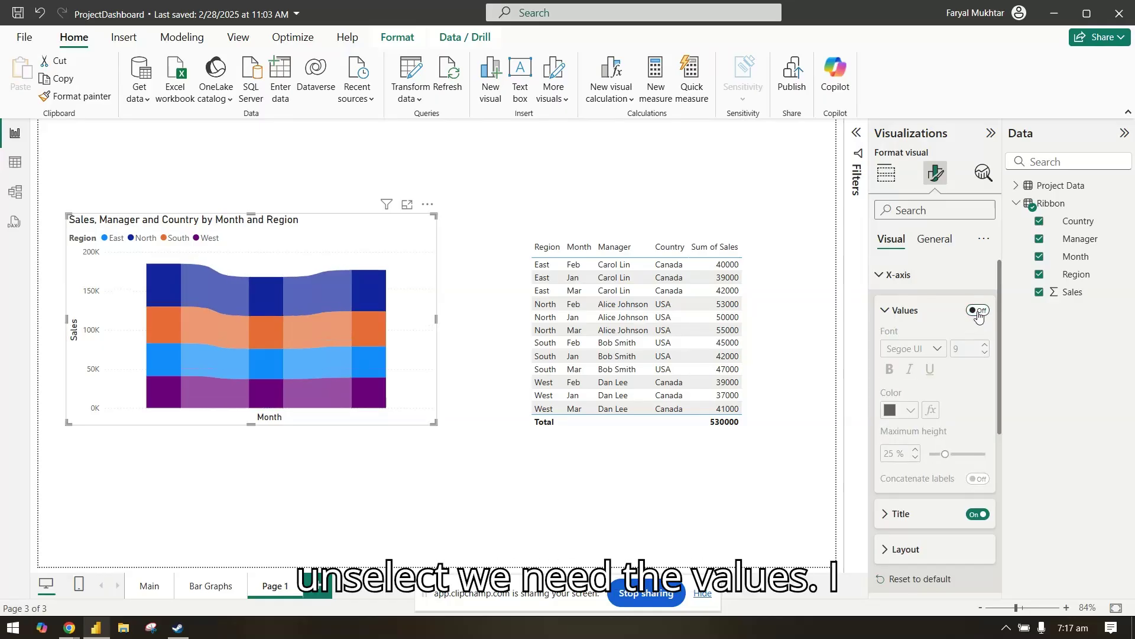
left_click(977, 310)
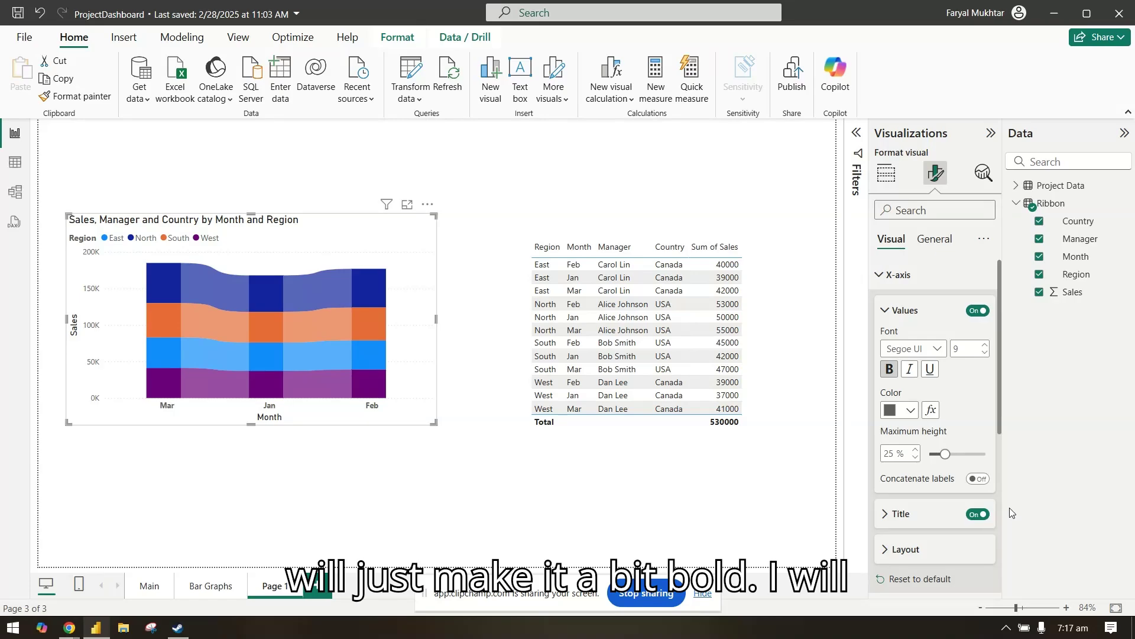
Turn off the Month title on the horizontal axis
left_click(979, 514)
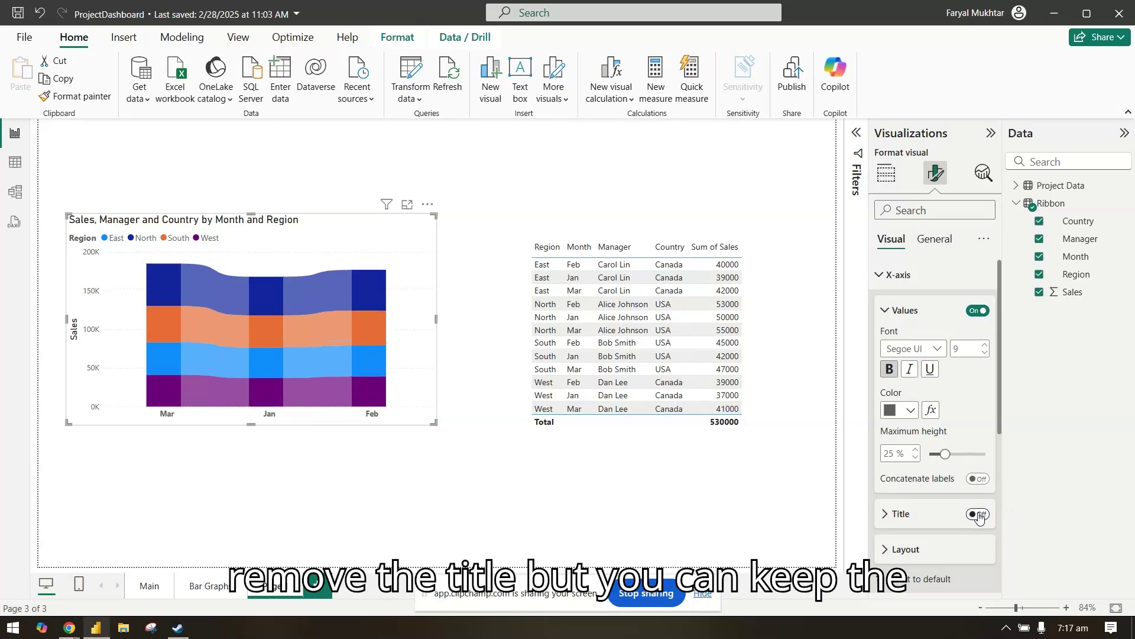
left_click(979, 514)
left_click(942, 515)
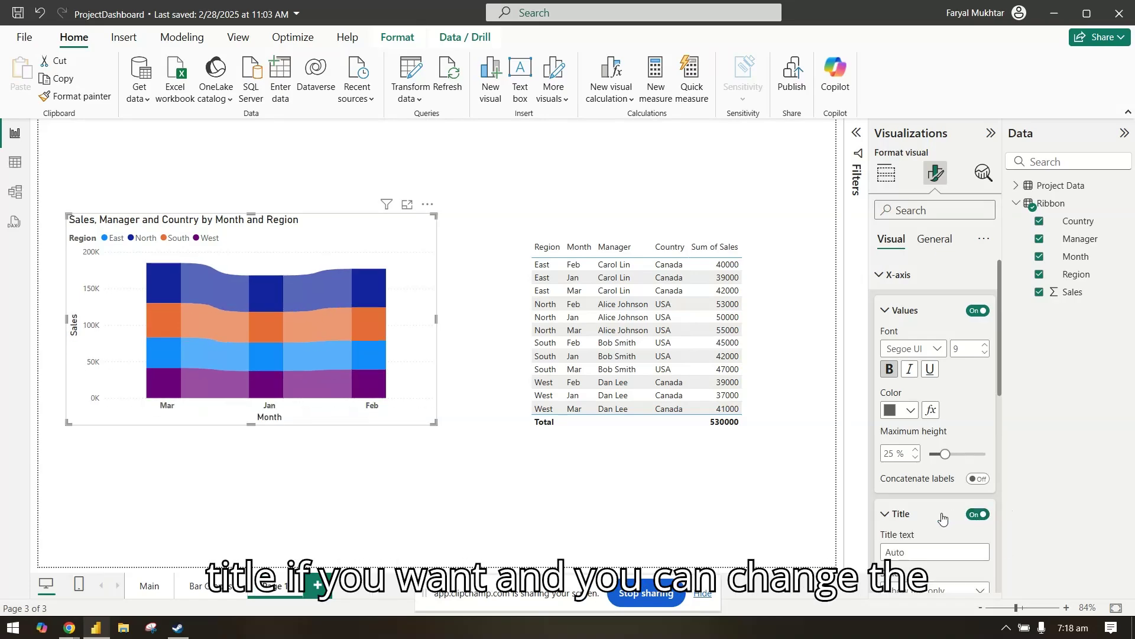
scroll(946, 443, "down", 3)
left_click(979, 366)
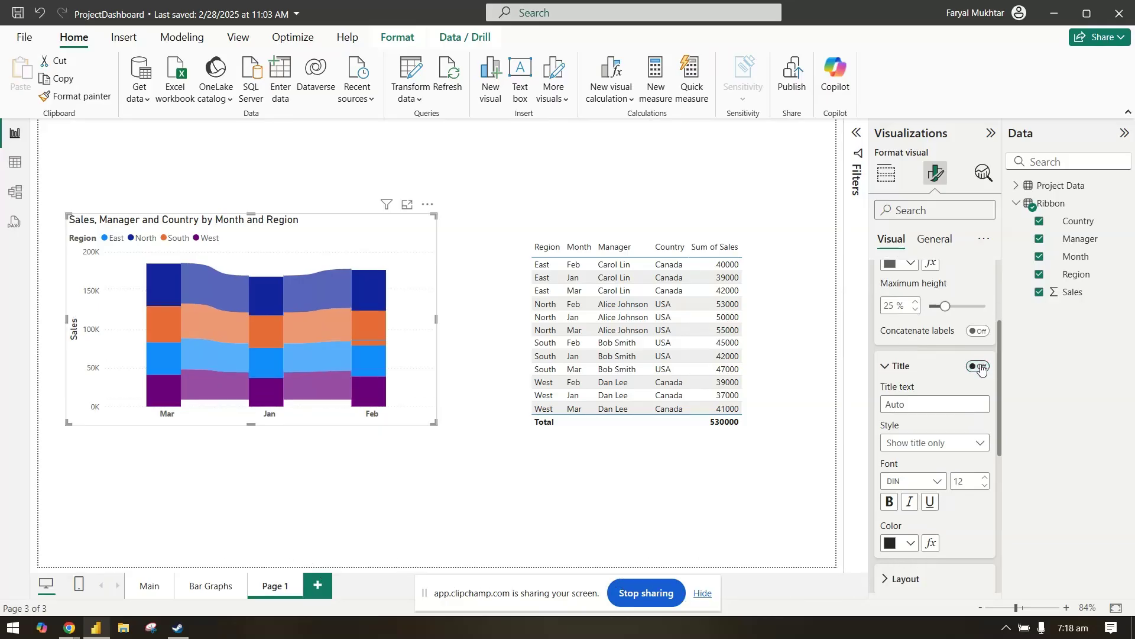
scroll(928, 366, "up", 5)
left_click(907, 308)
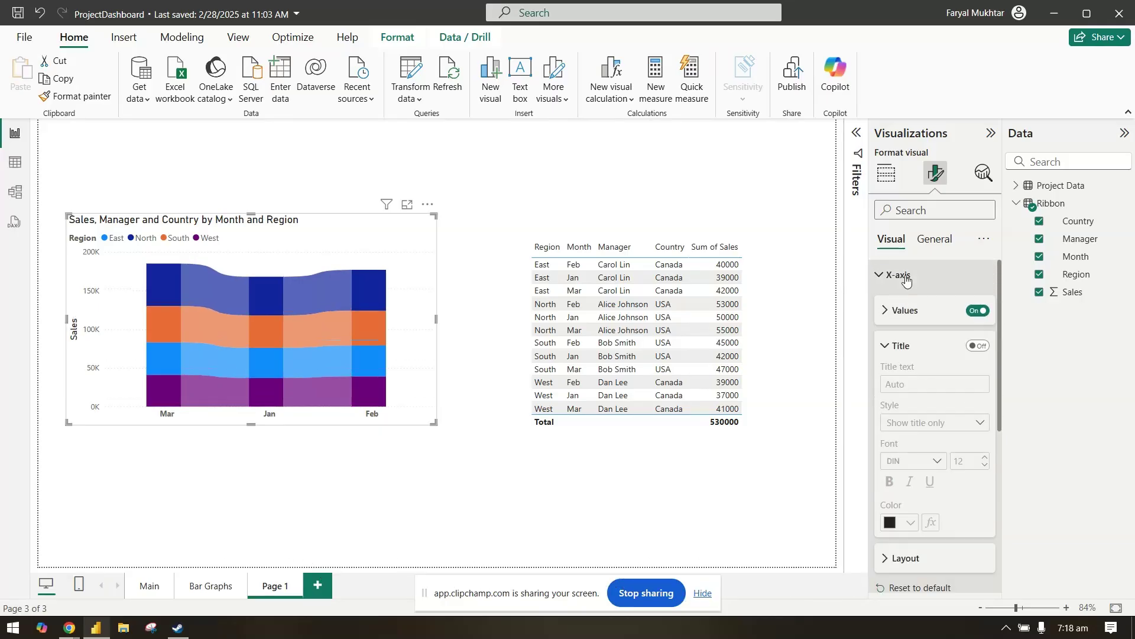
Remove the Sales title from the y-axis
left_click(898, 274)
left_click(905, 305)
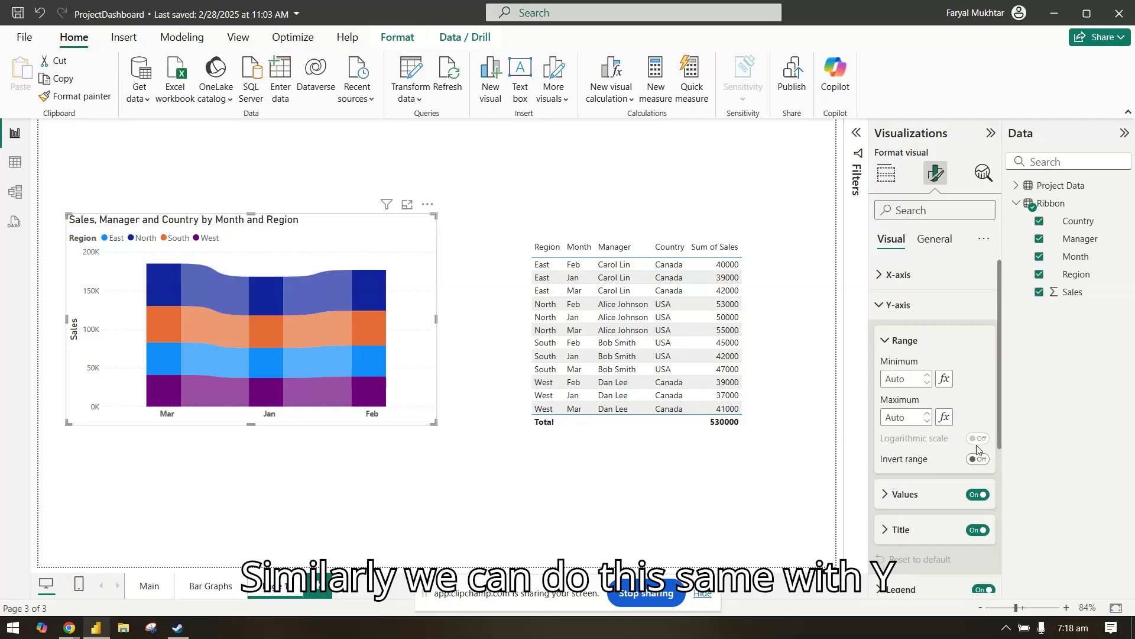
left_click(983, 531)
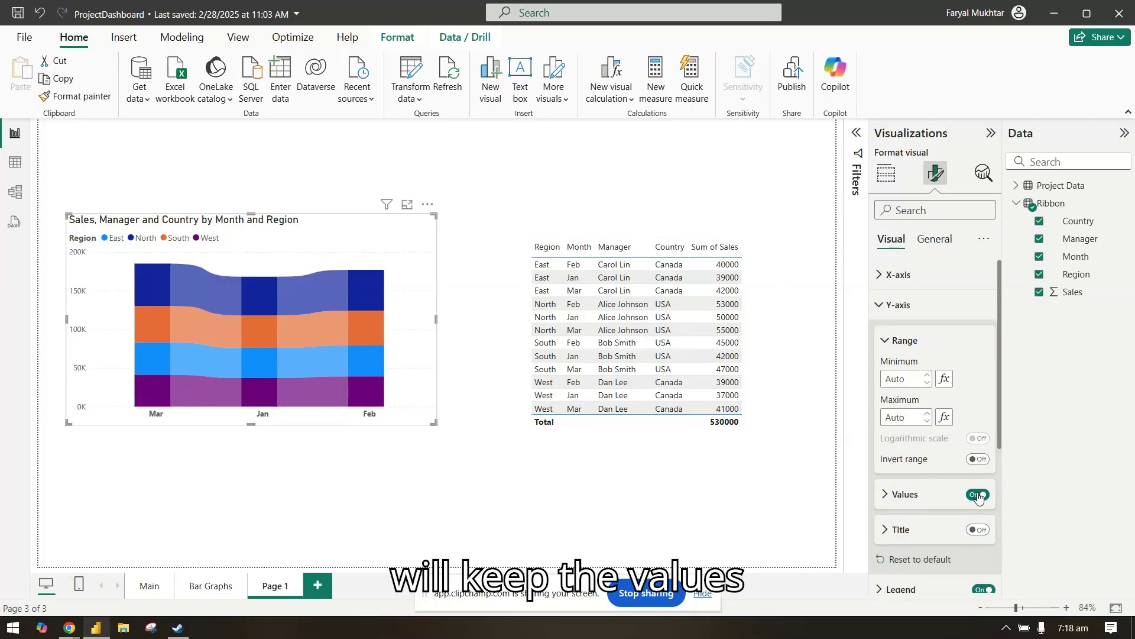
left_click(904, 340)
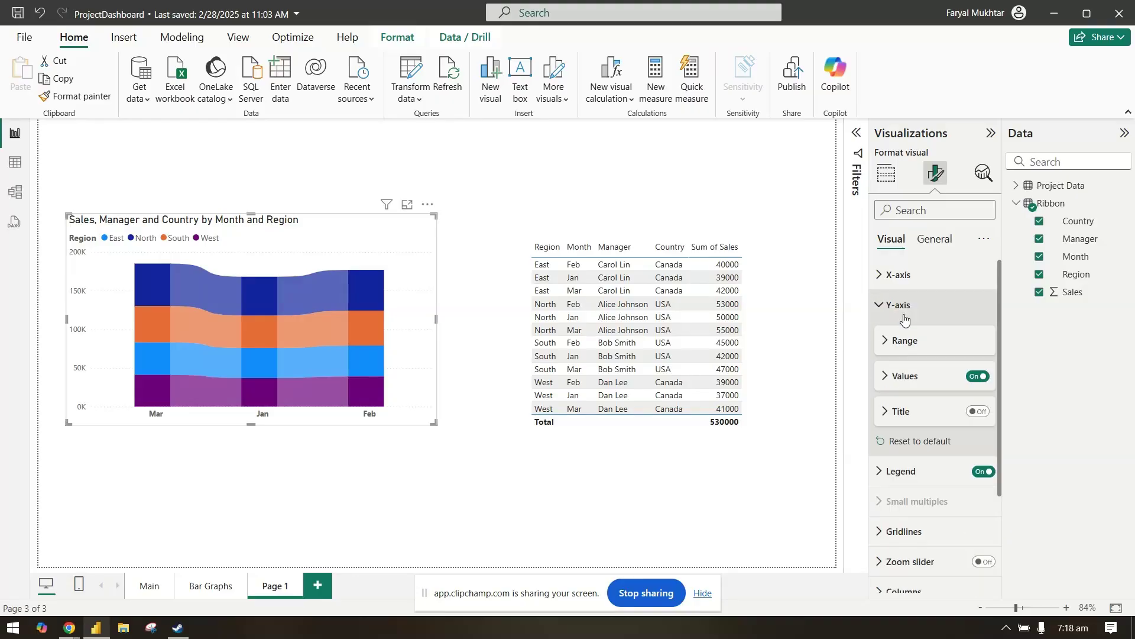
left_click(905, 318)
Place the legend at Top center and hide its Region title
left_click(900, 336)
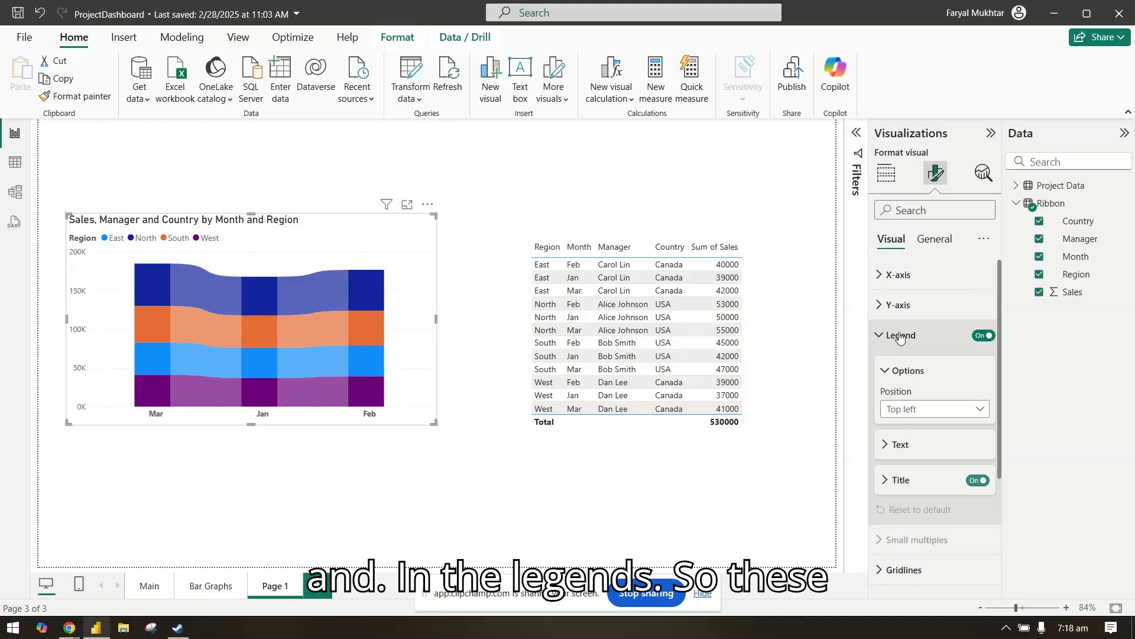
scroll(930, 438, "down", 2)
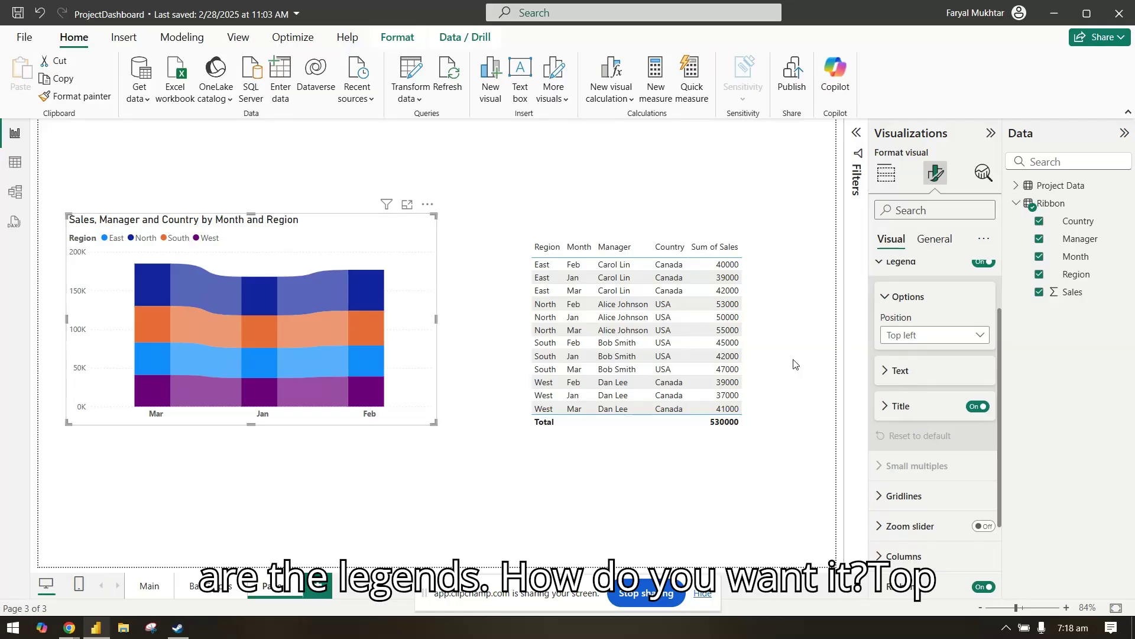
left_click(946, 335)
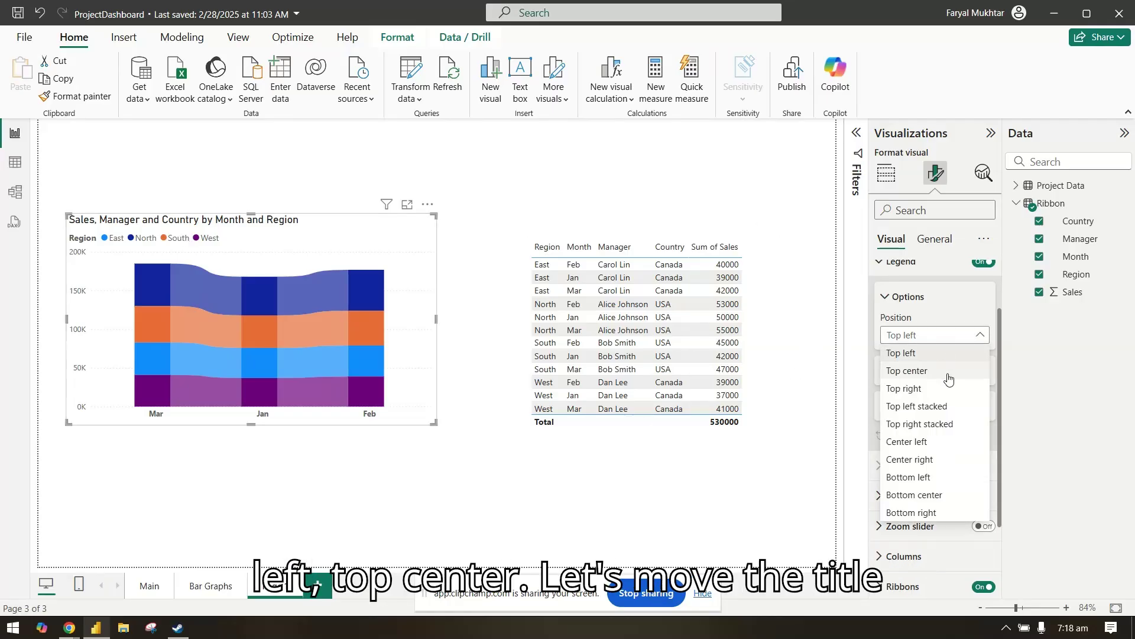
left_click(948, 372)
left_click(979, 407)
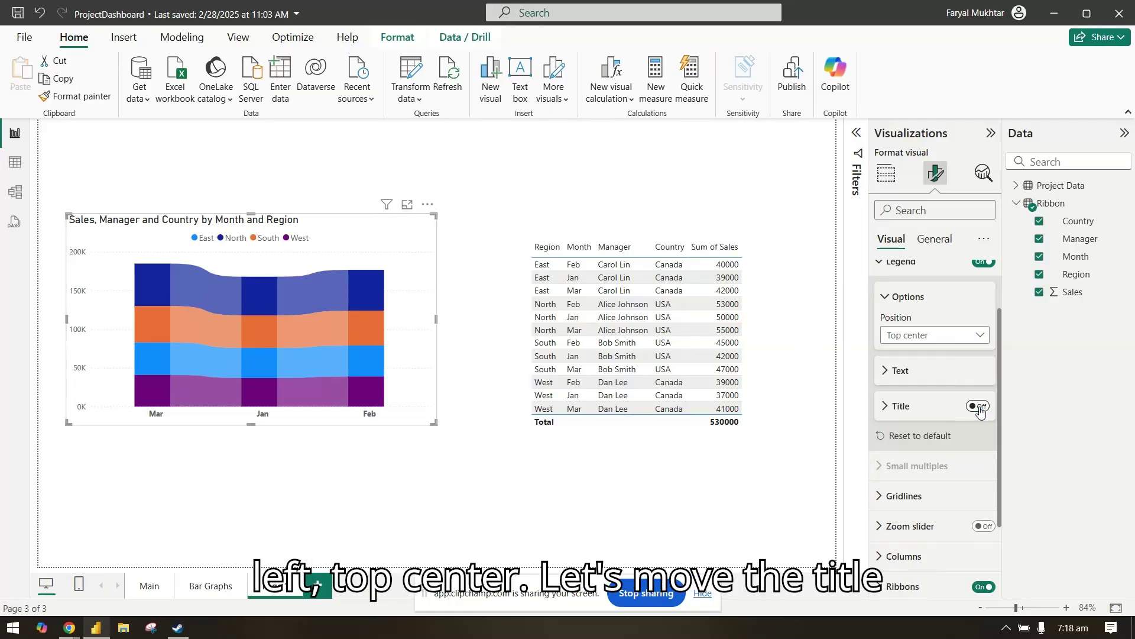
scroll(973, 423, "up", 2)
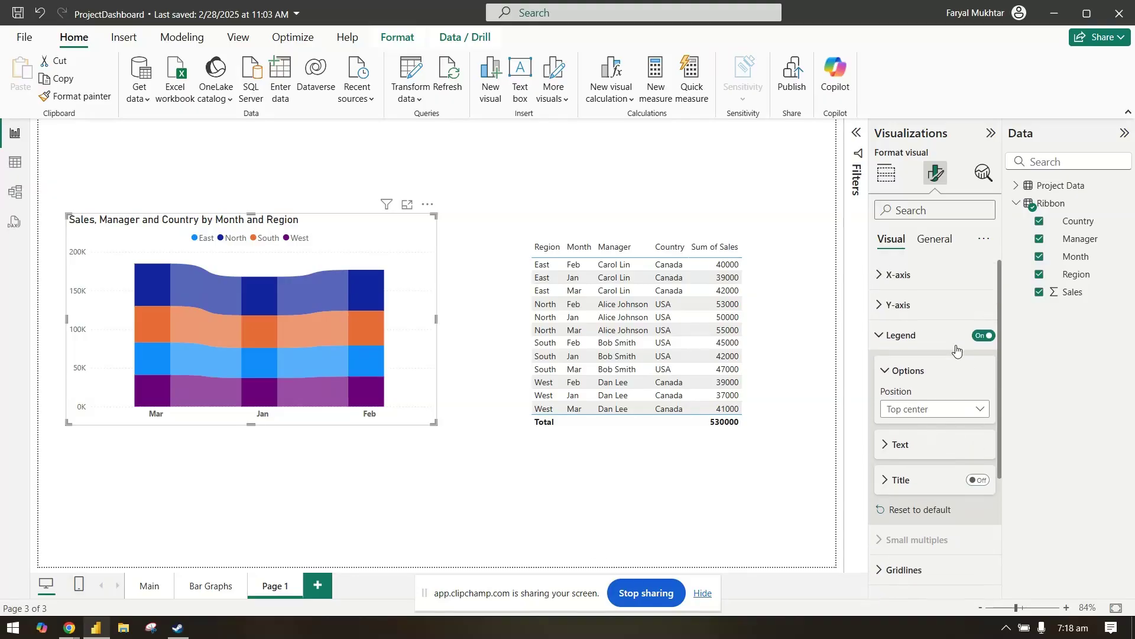
left_click(943, 335)
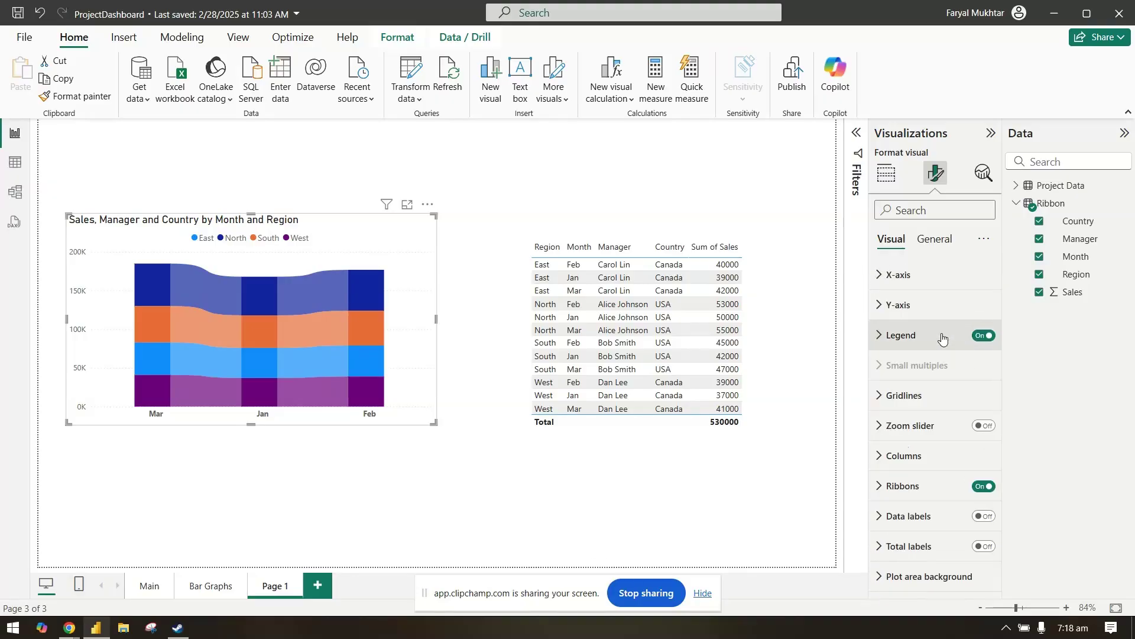
Colour the East series red in the column settings
left_click(983, 426)
left_click(983, 426)
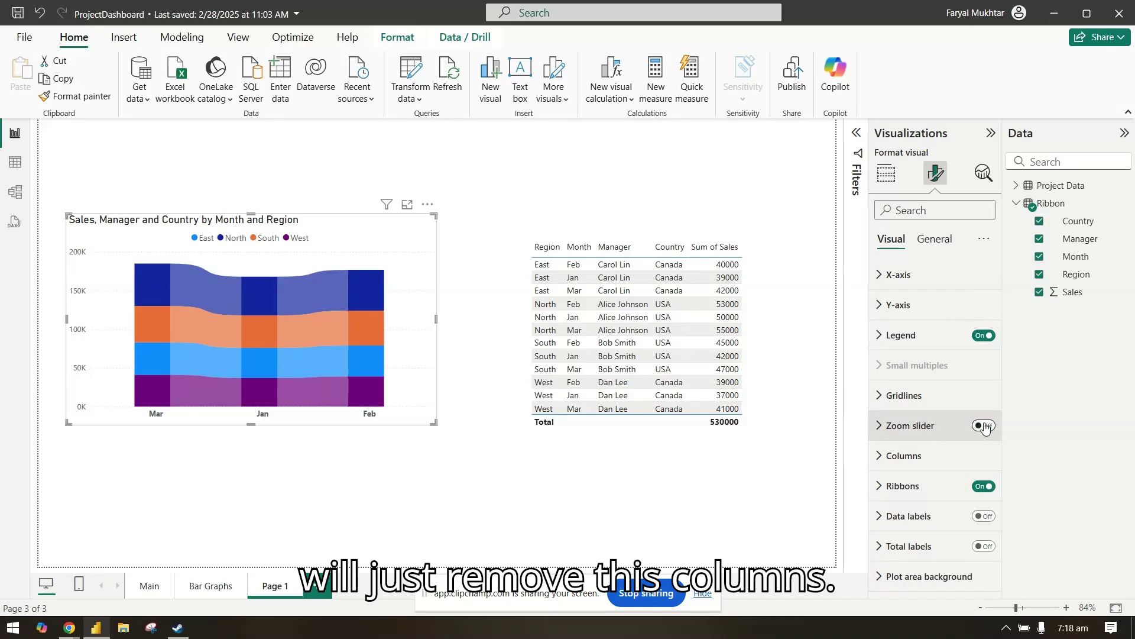
left_click(935, 452)
scroll(934, 448, "down", 2)
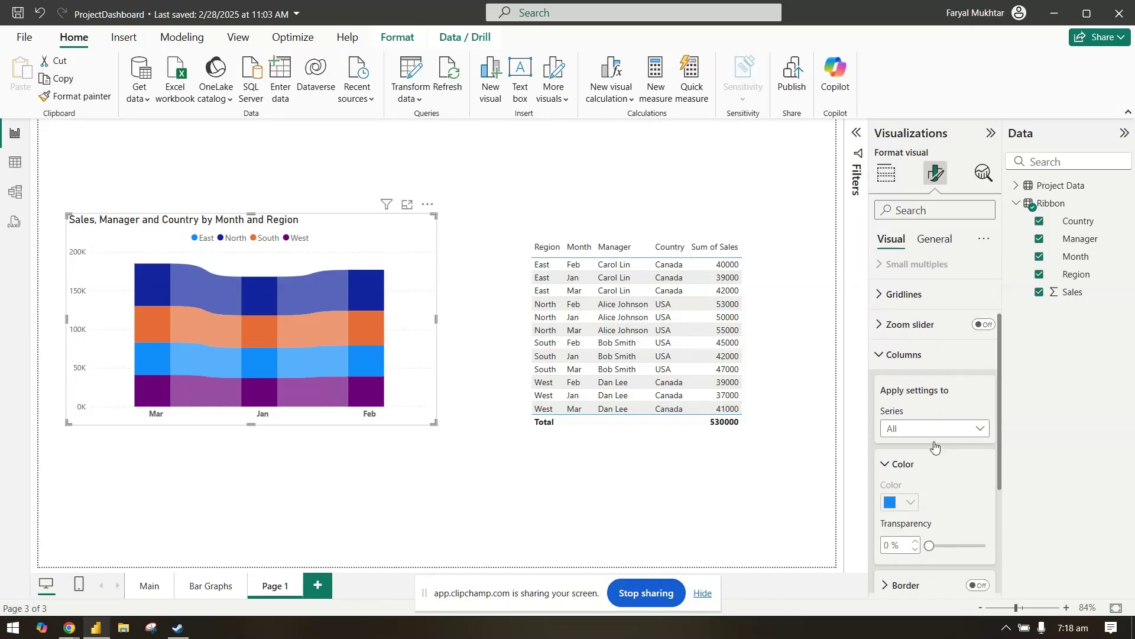
left_click(941, 381)
left_click(942, 419)
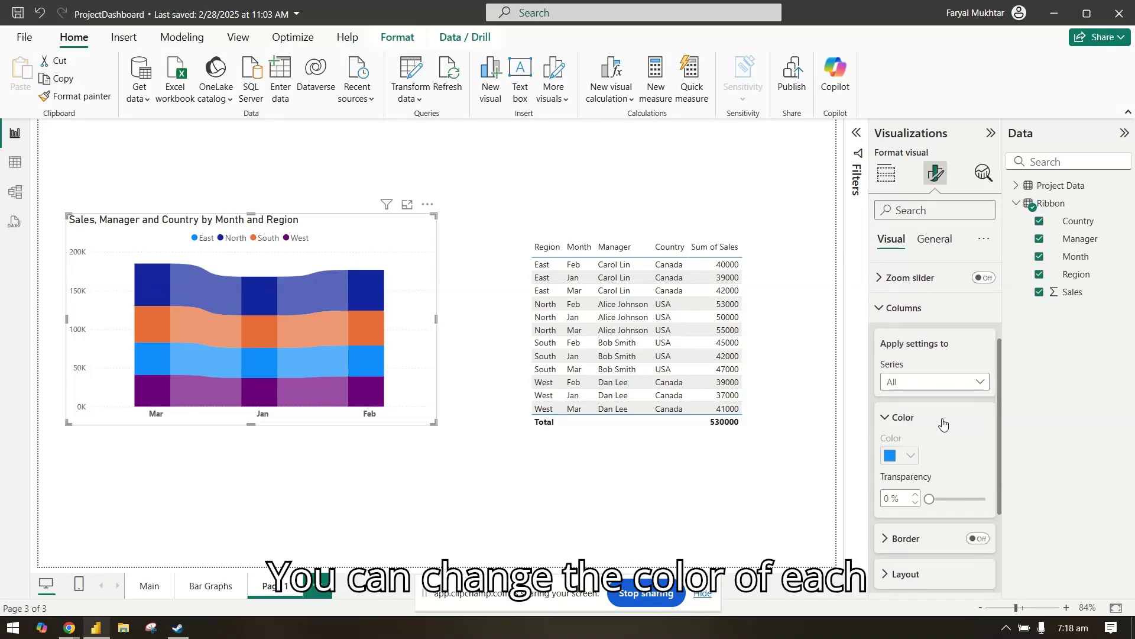
left_click(911, 455)
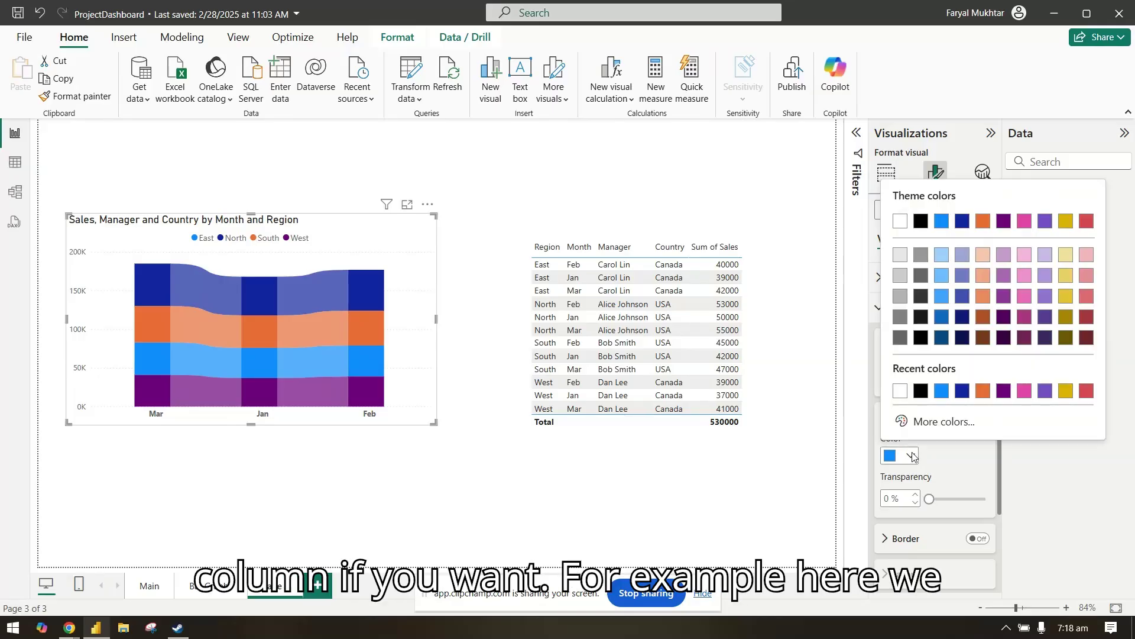
left_click(1087, 221)
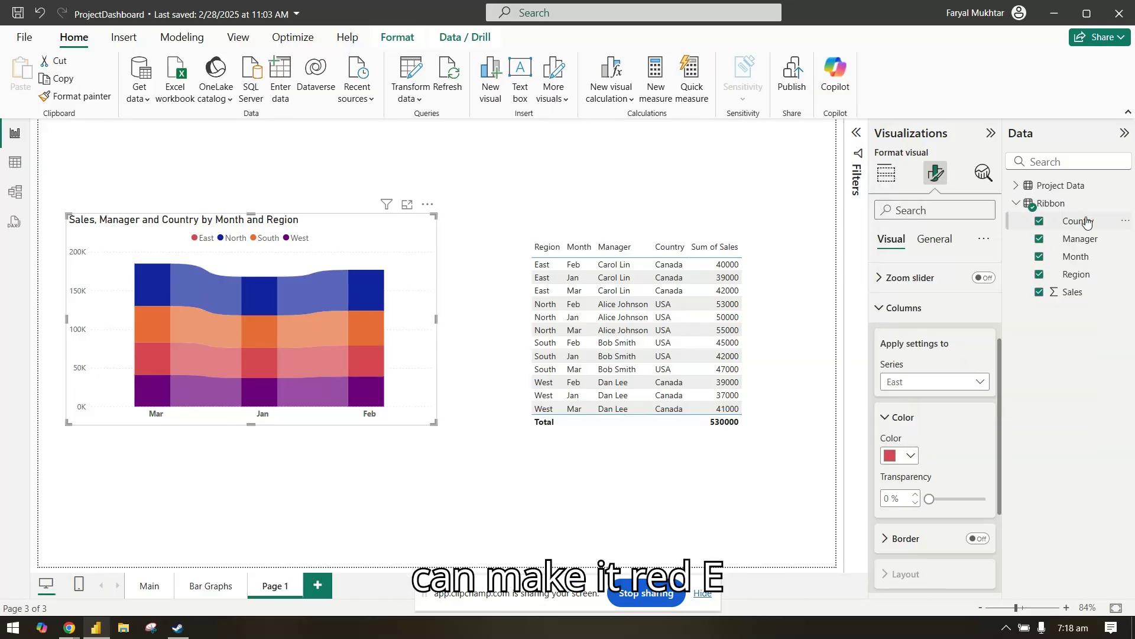
Colour the North series yellow, trying its border on and off
left_click(945, 382)
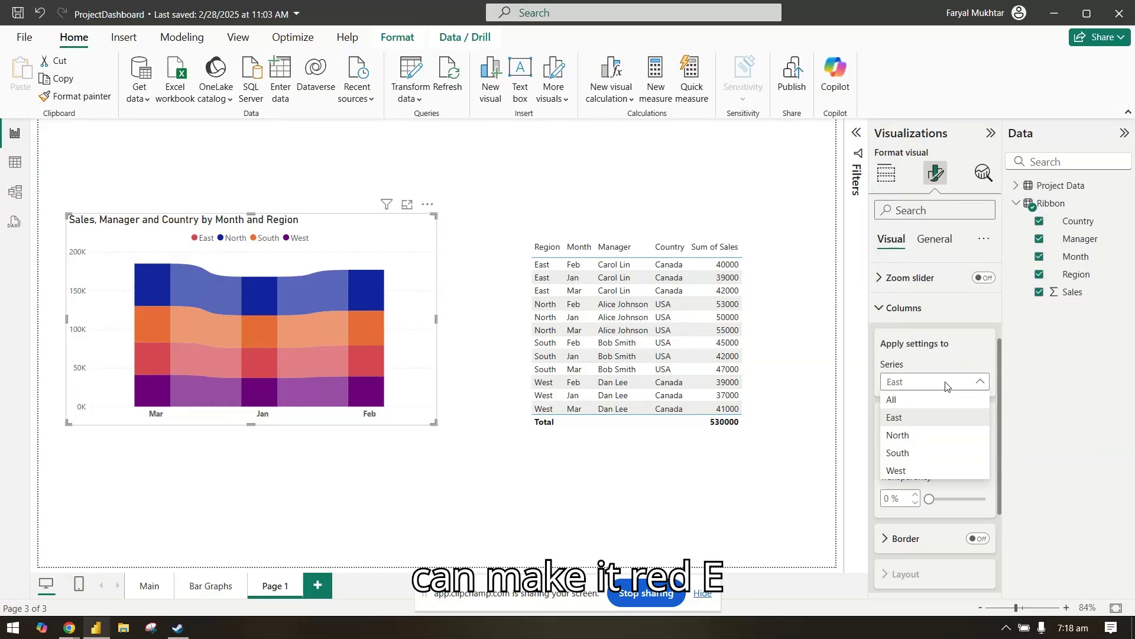
left_click(948, 435)
left_click(911, 456)
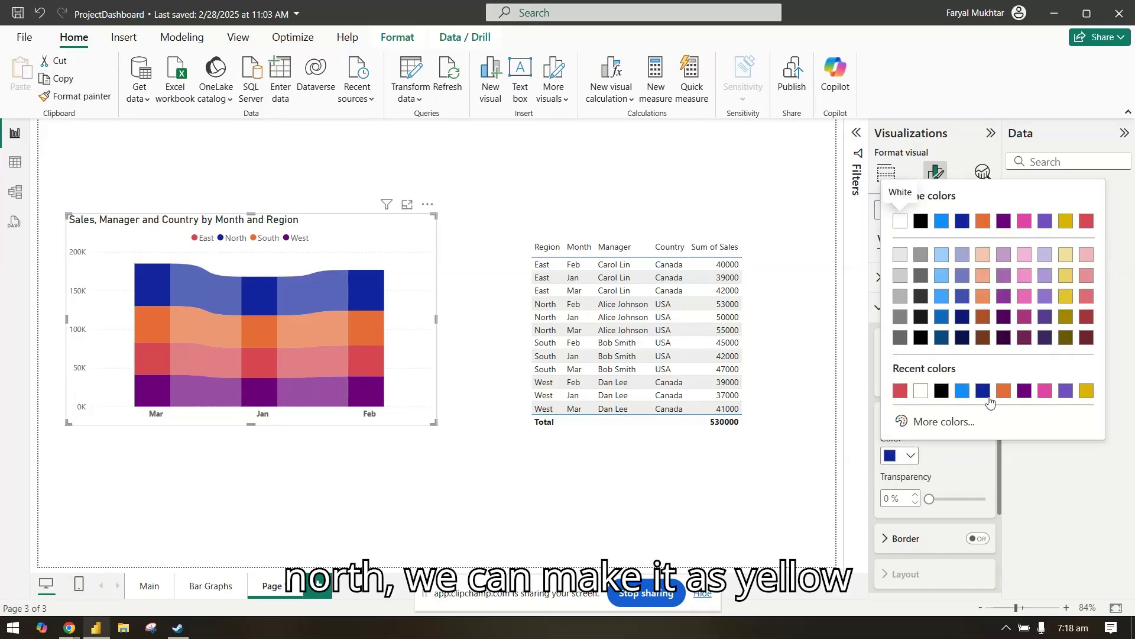
left_click(1087, 391)
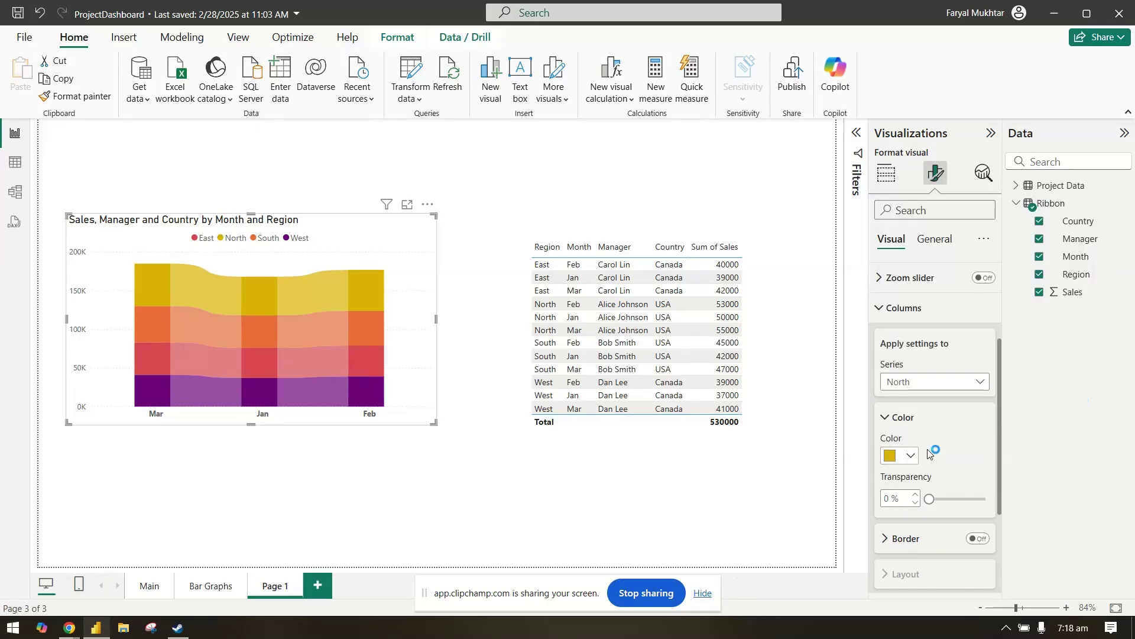
scroll(917, 383, "down", 4)
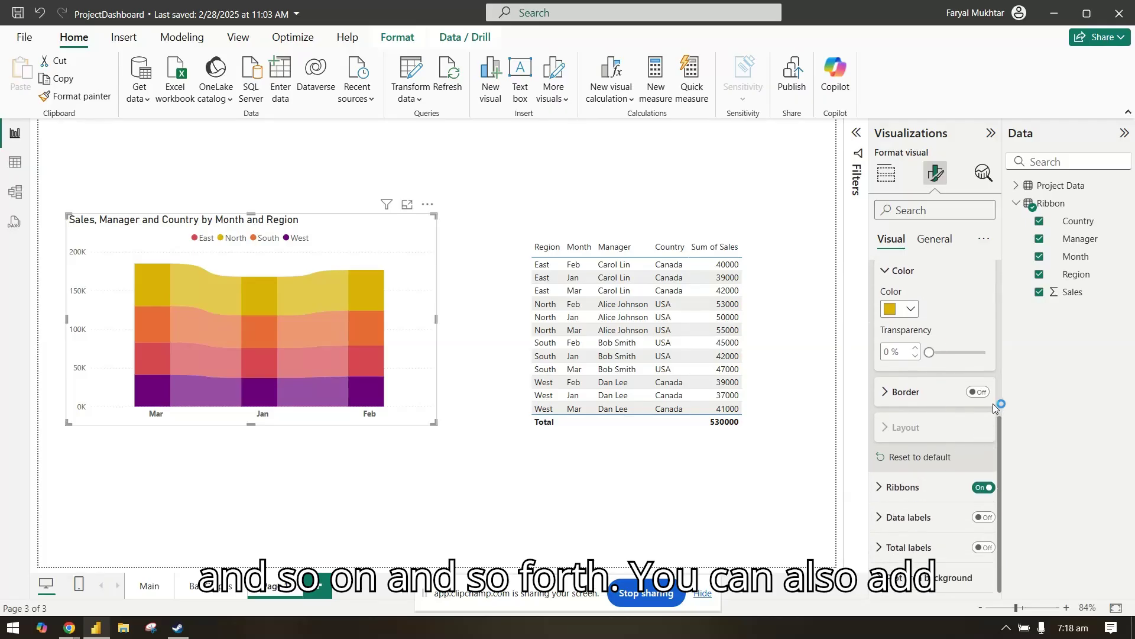
left_click(981, 393)
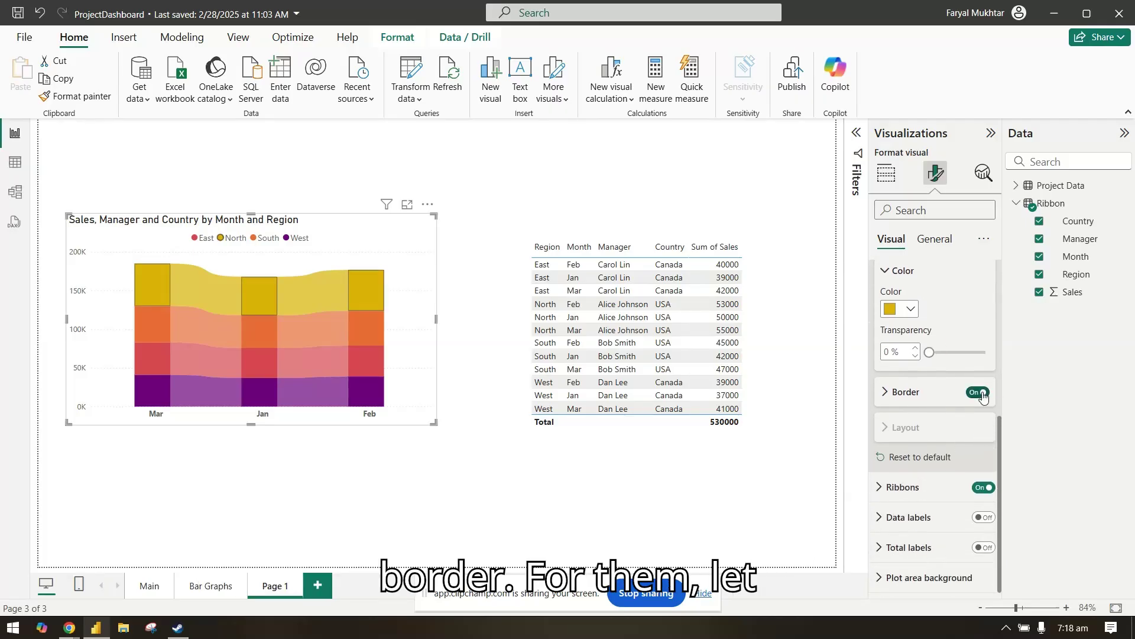
left_click(981, 393)
scroll(946, 402, "up", 3)
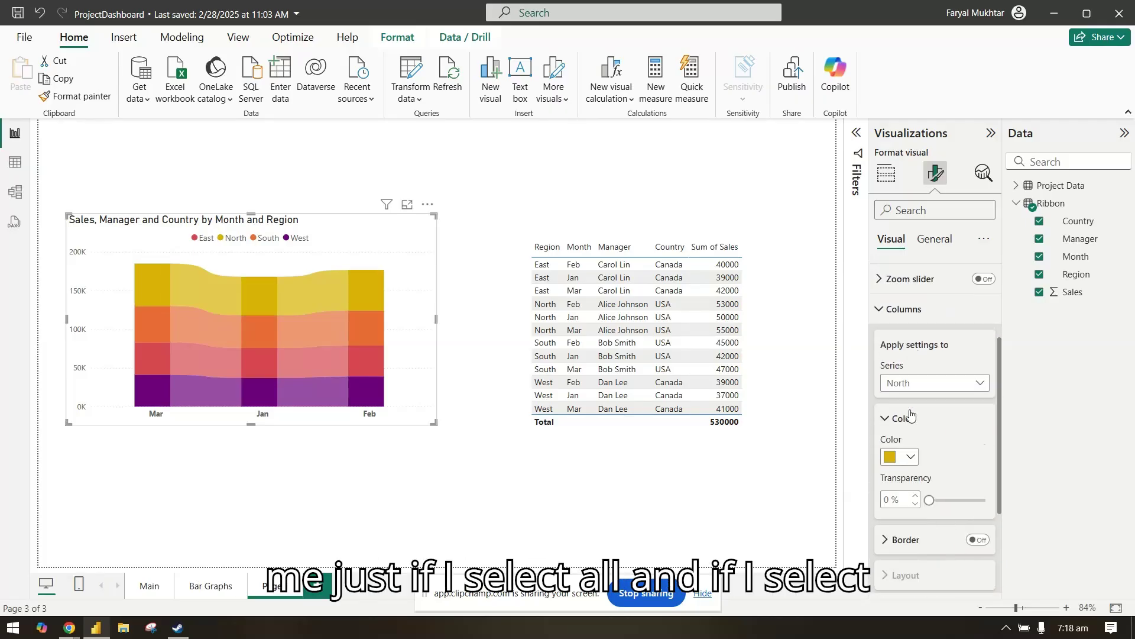
Turn on column borders for all series
left_click(923, 383)
left_click(924, 400)
scroll(940, 426, "down", 1)
left_click(978, 467)
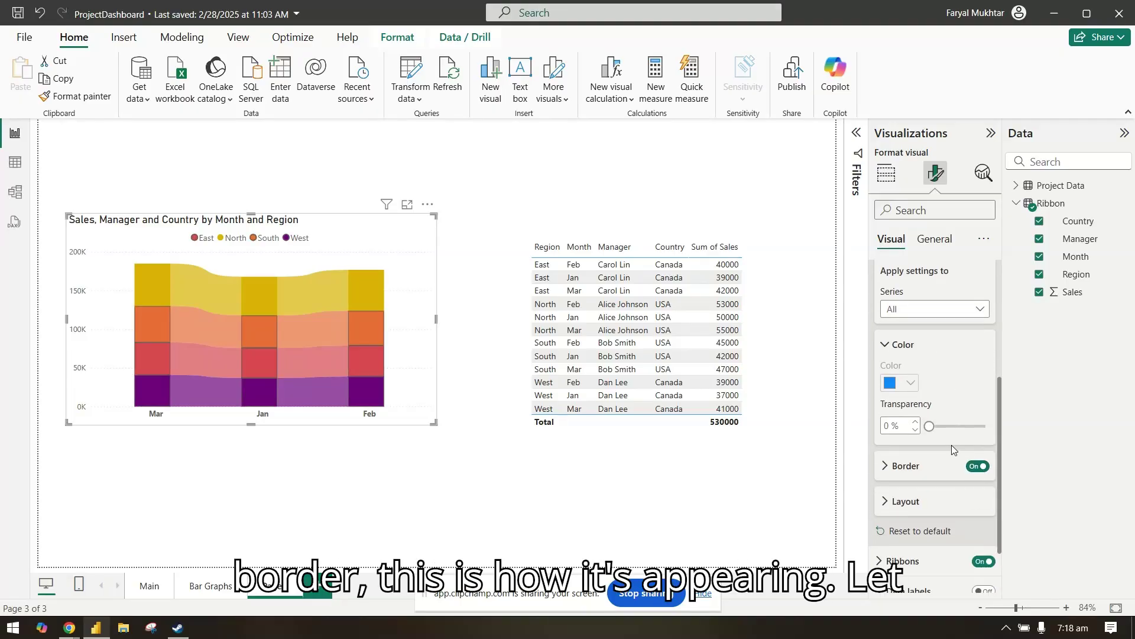
left_click(978, 467)
scroll(910, 402, "up", 3)
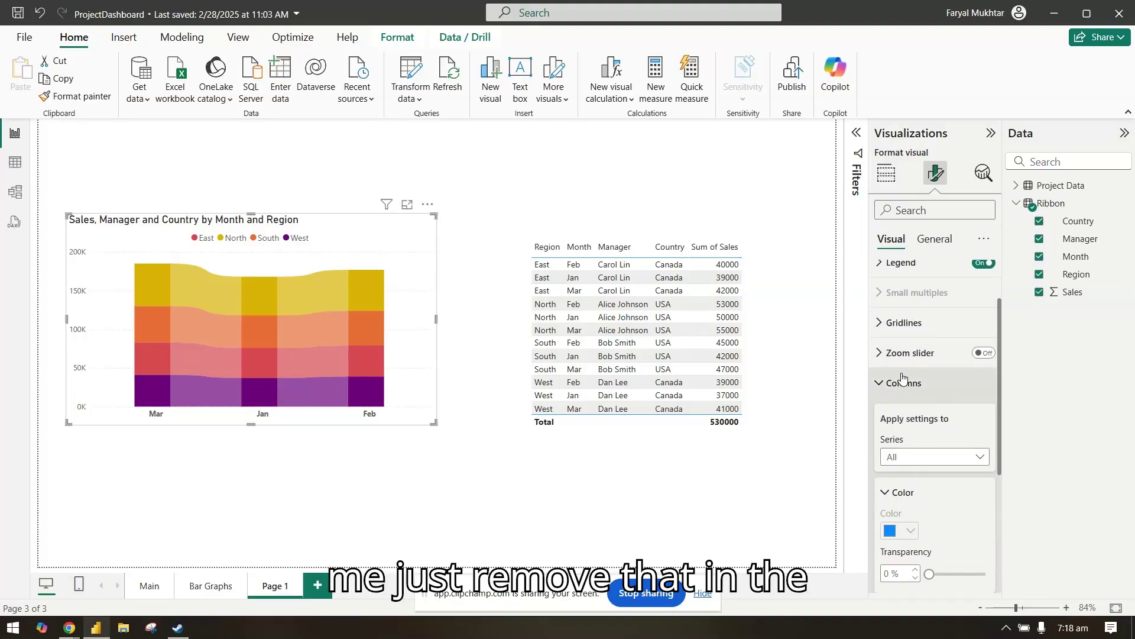
left_click(902, 384)
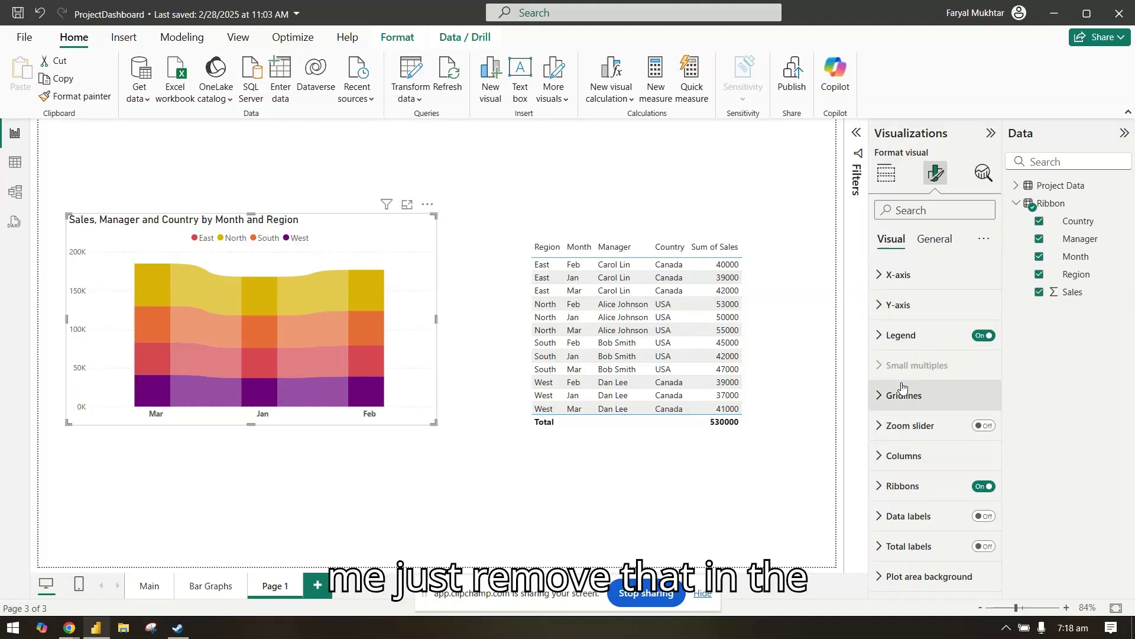
left_click(980, 485)
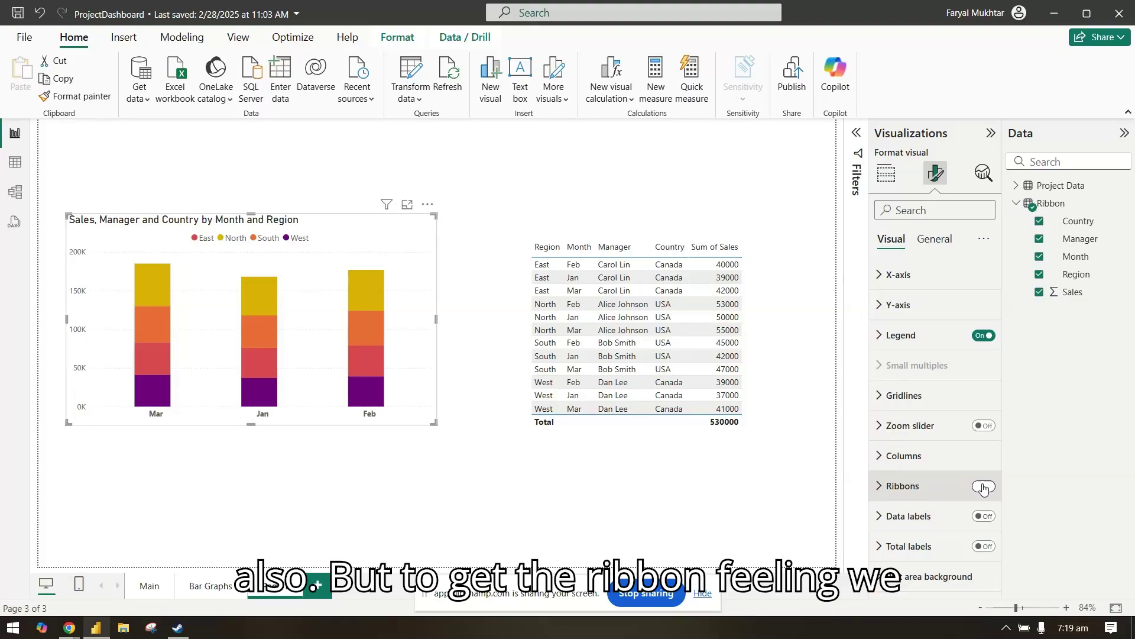
left_click(984, 486)
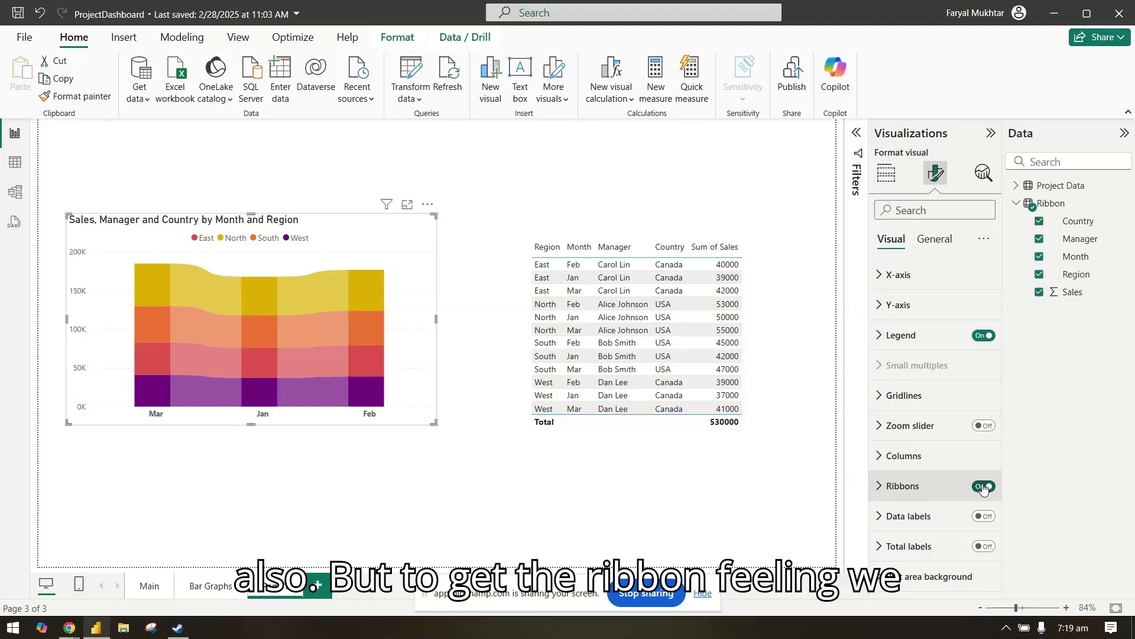
Turn on data labels for all series, with the series-name title hidden
left_click(992, 520)
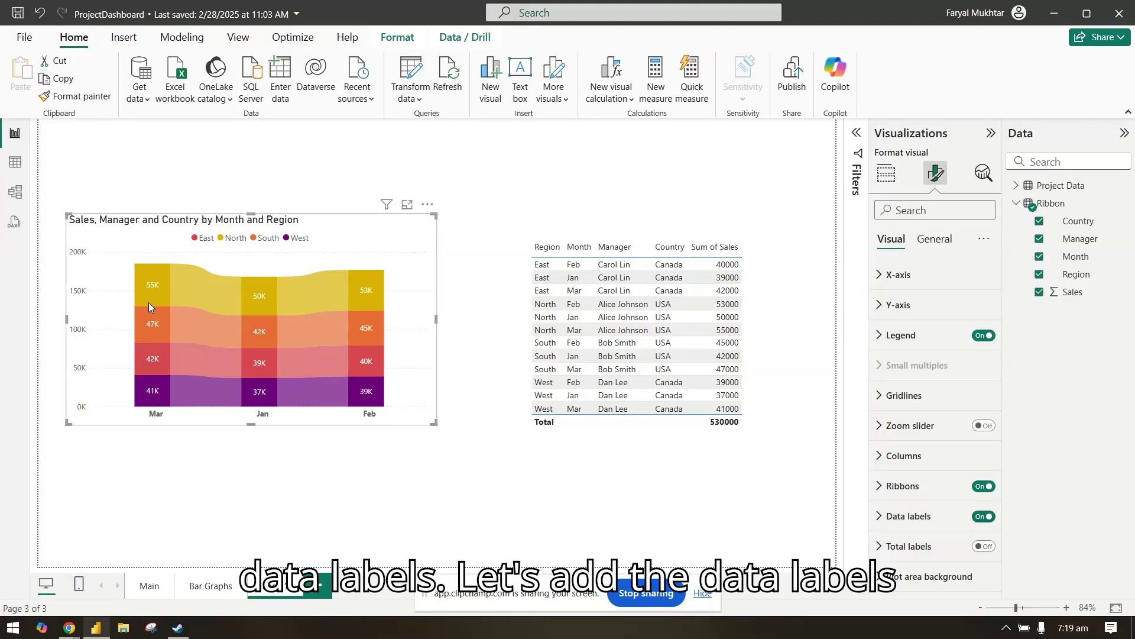
left_click(929, 516)
scroll(946, 458, "down", 4)
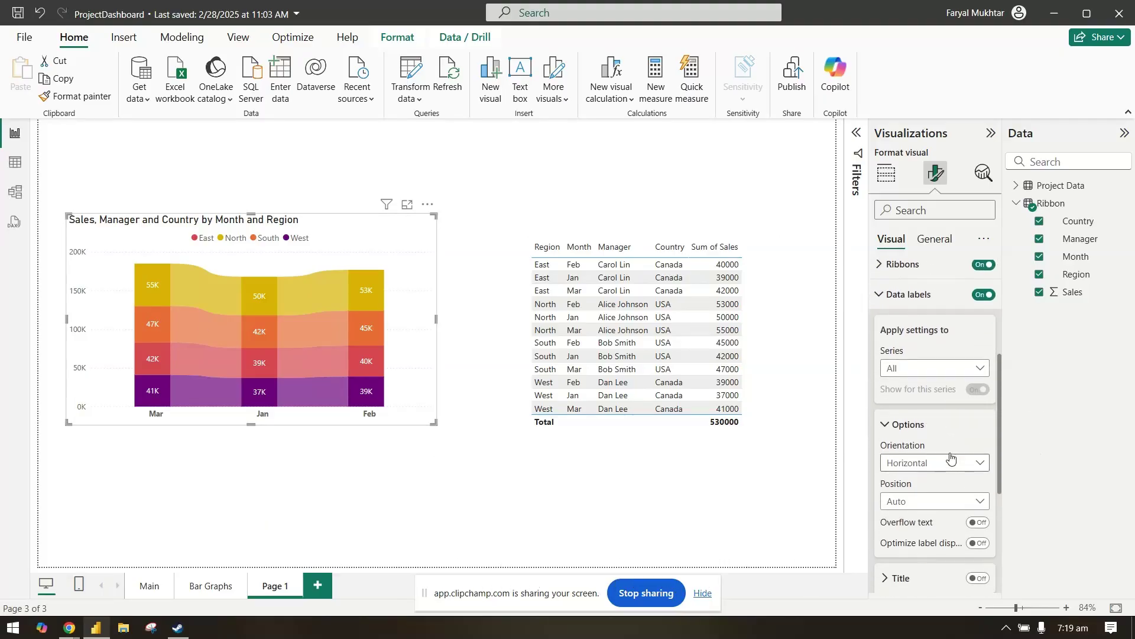
scroll(950, 458, "down", 2)
left_click(961, 293)
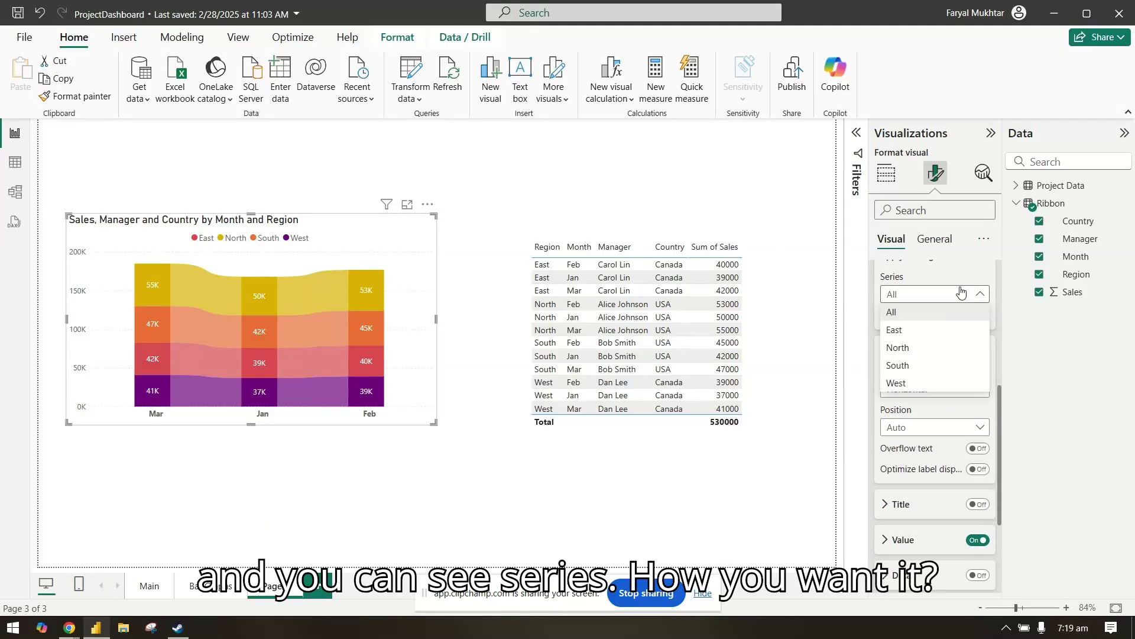
left_click(961, 292)
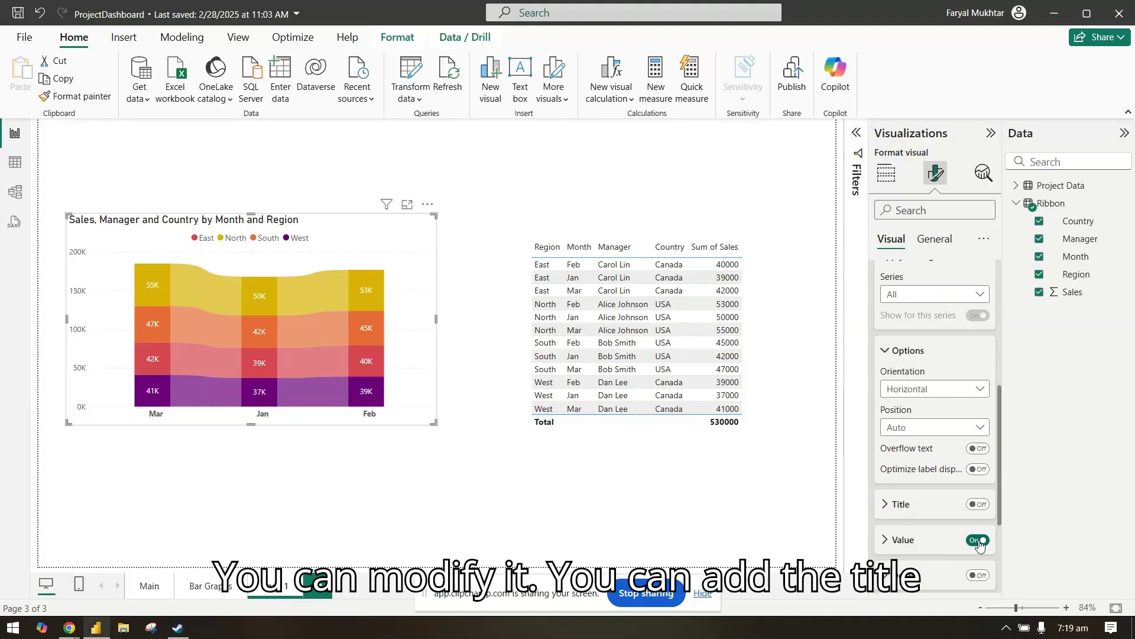
left_click(979, 505)
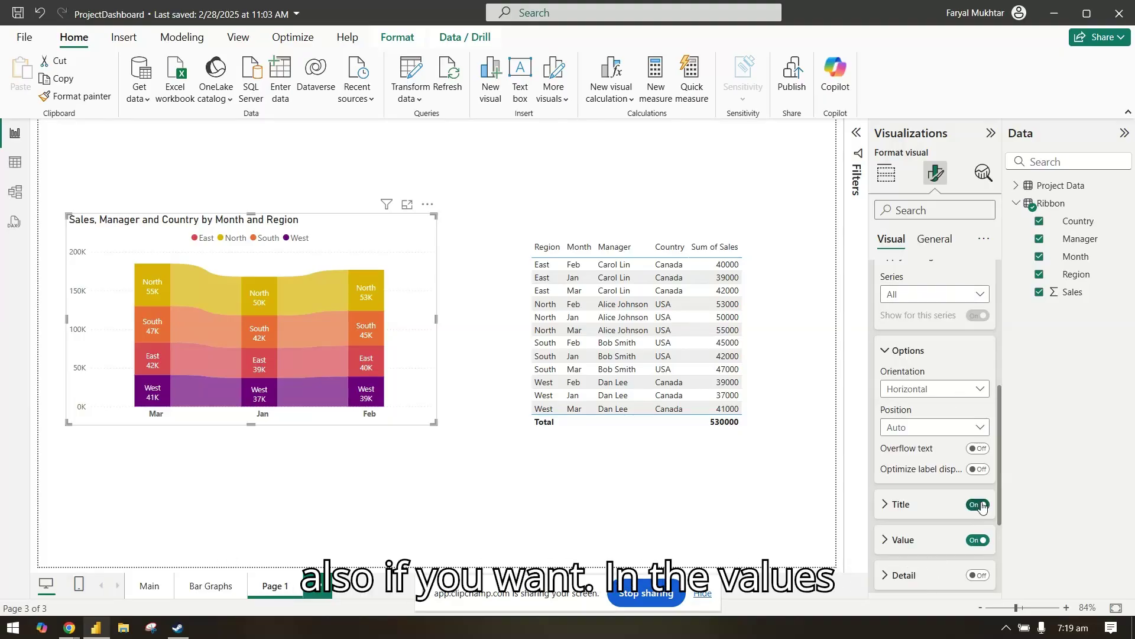
left_click(979, 504)
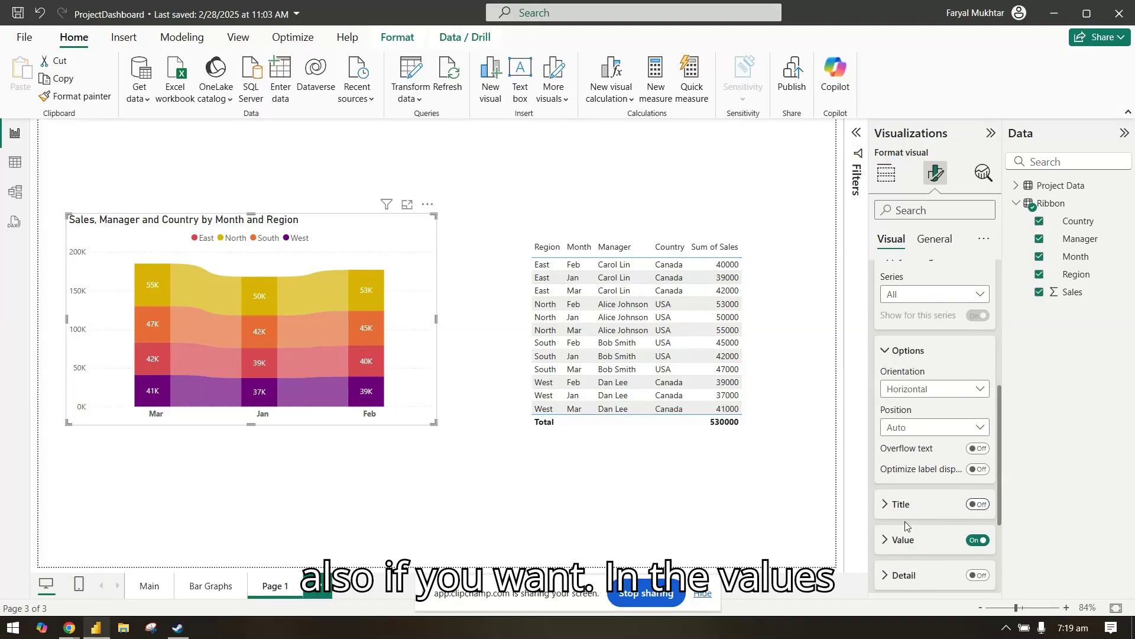
Toggle the value labels off and back on, then expand their value settings
left_click(934, 539)
left_click(978, 318)
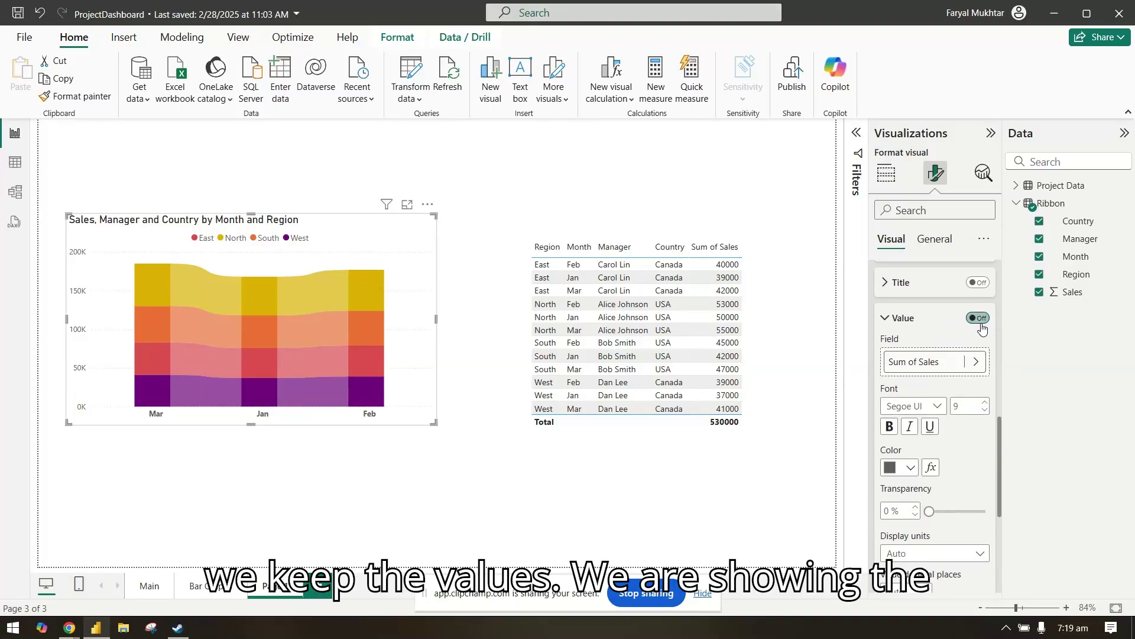
left_click(964, 318)
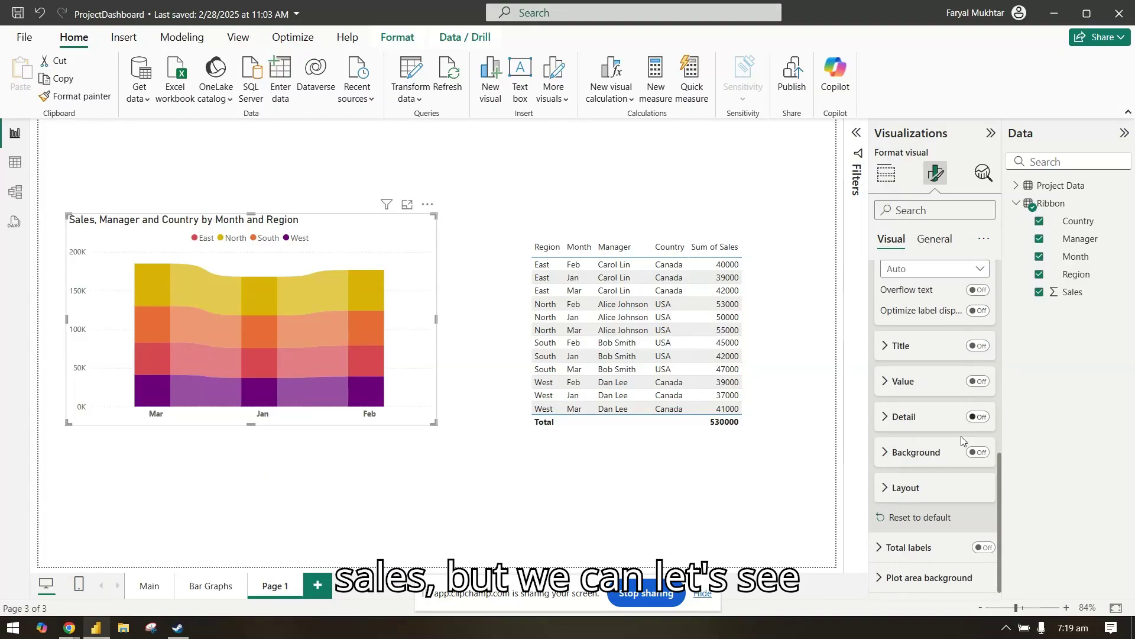
scroll(942, 526, "up", 4)
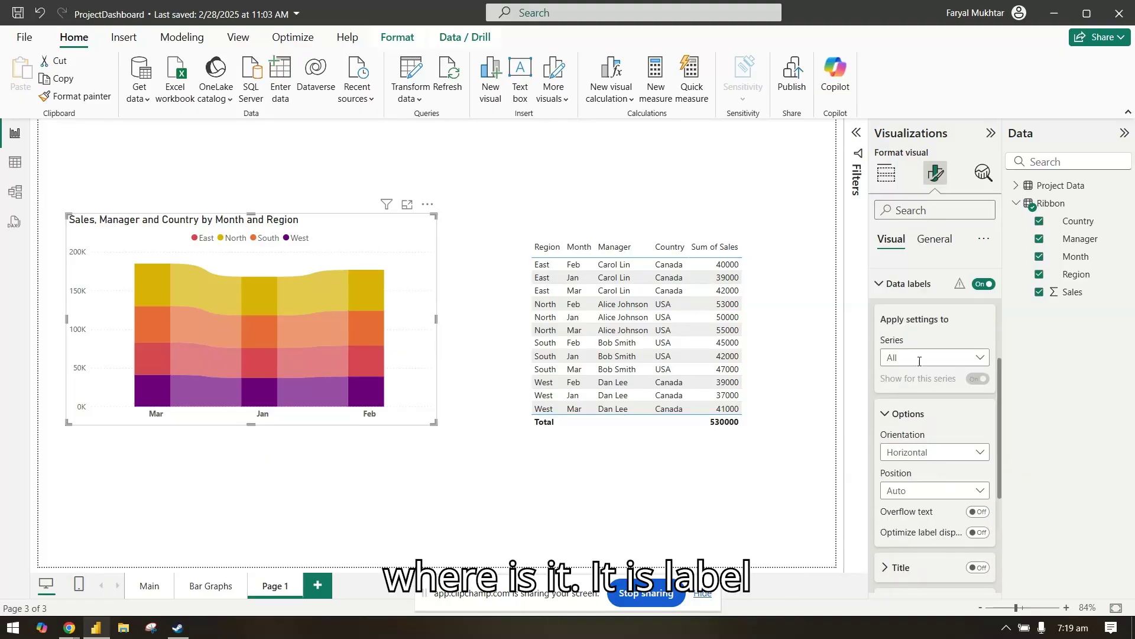
scroll(952, 456, "down", 3)
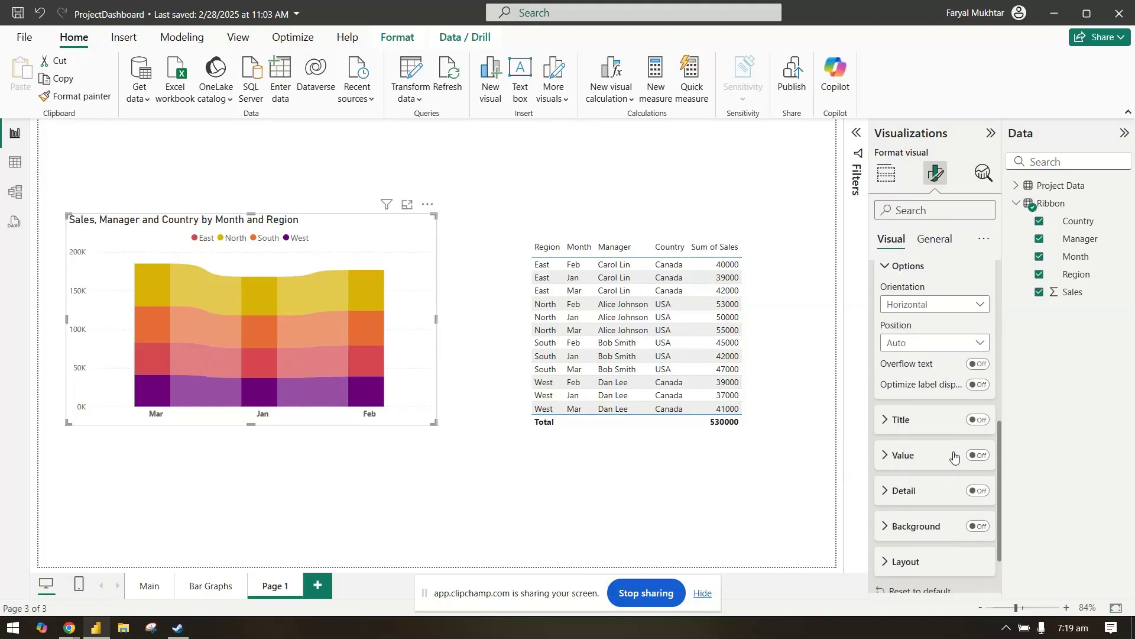
left_click(978, 454)
left_click(913, 458)
scroll(930, 477, "down", 2)
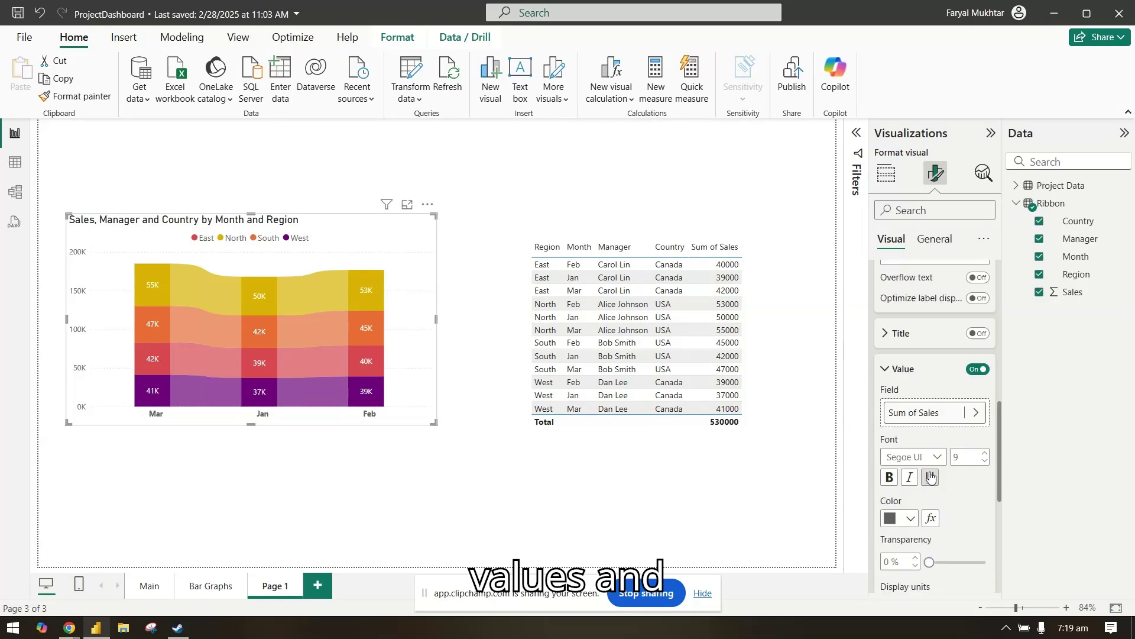
scroll(931, 476, "down", 1)
left_click(976, 351)
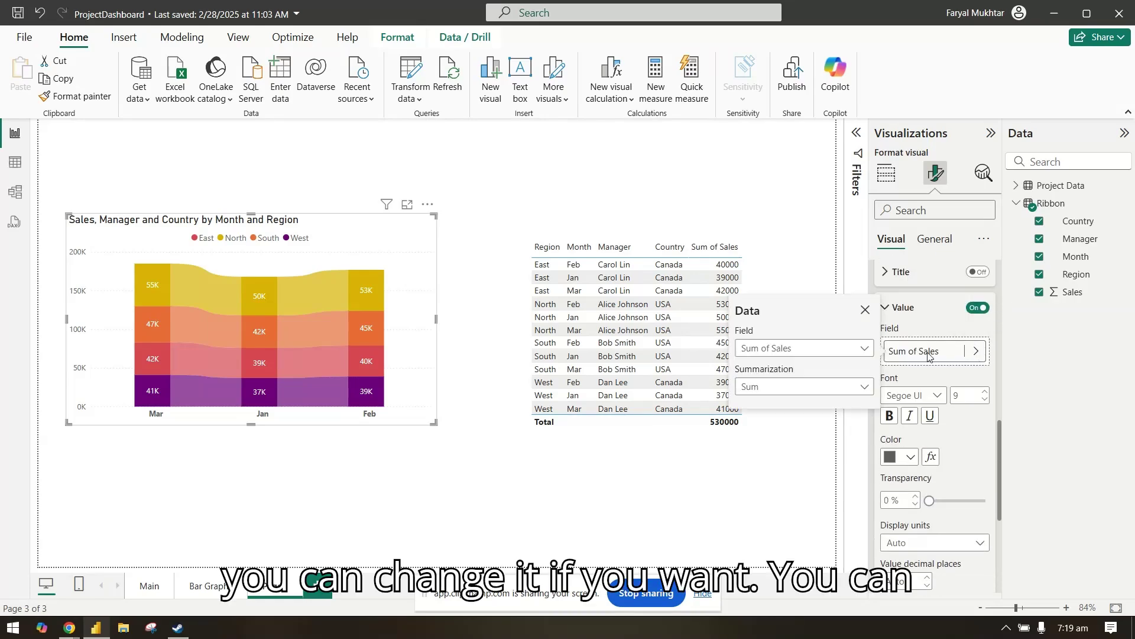
left_click(869, 353)
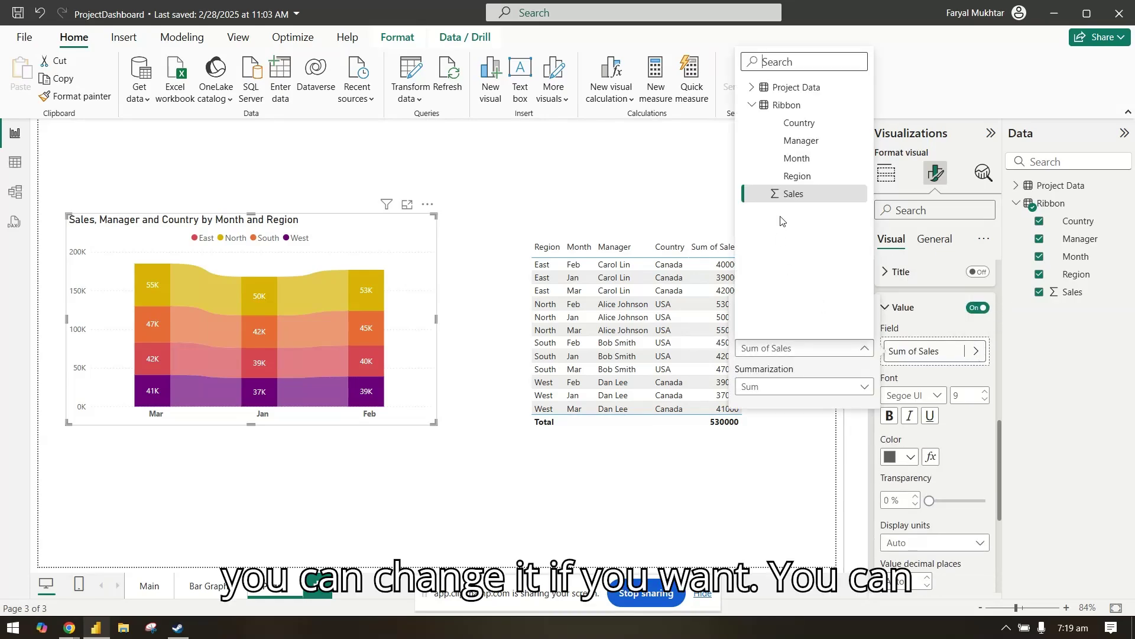
left_click(797, 158)
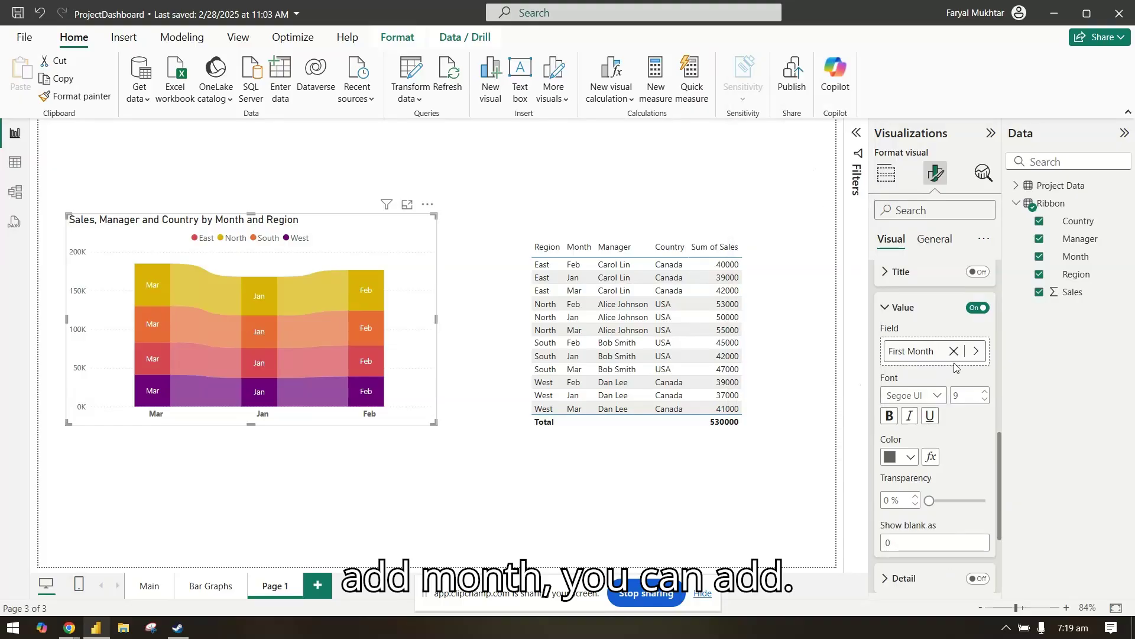
left_click(976, 351)
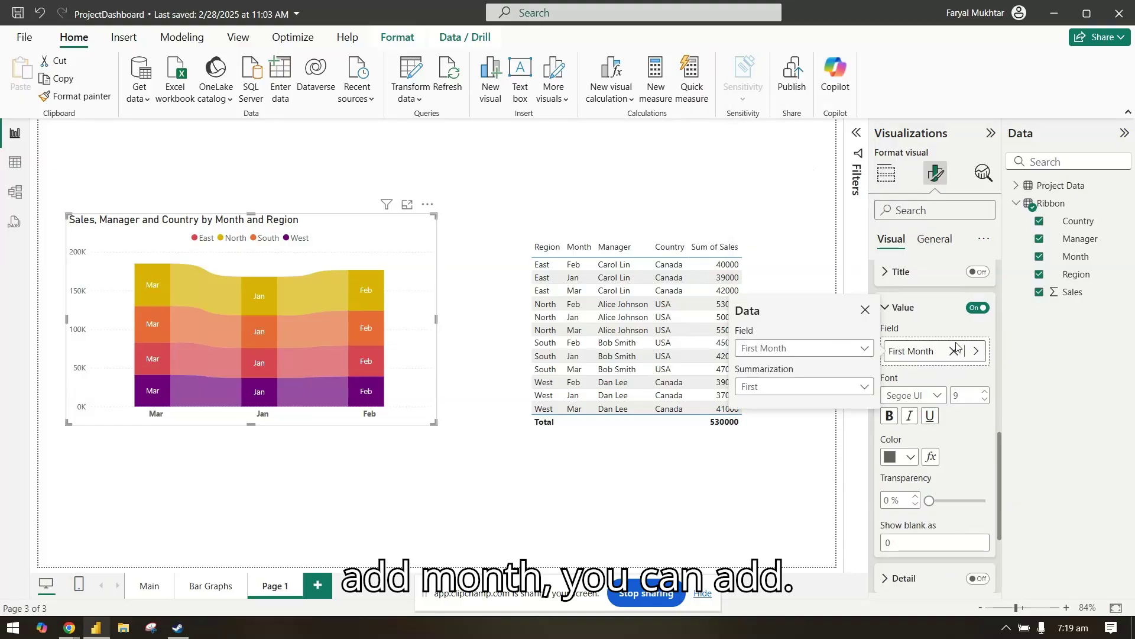
left_click(840, 349)
left_click(799, 196)
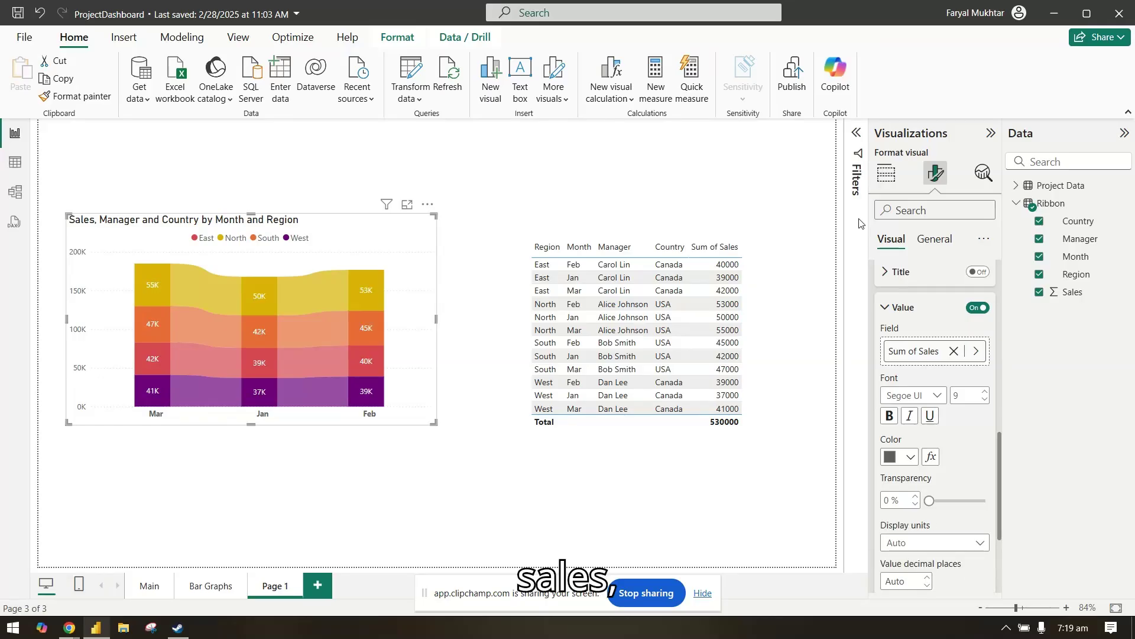
left_click(977, 307)
left_click(977, 308)
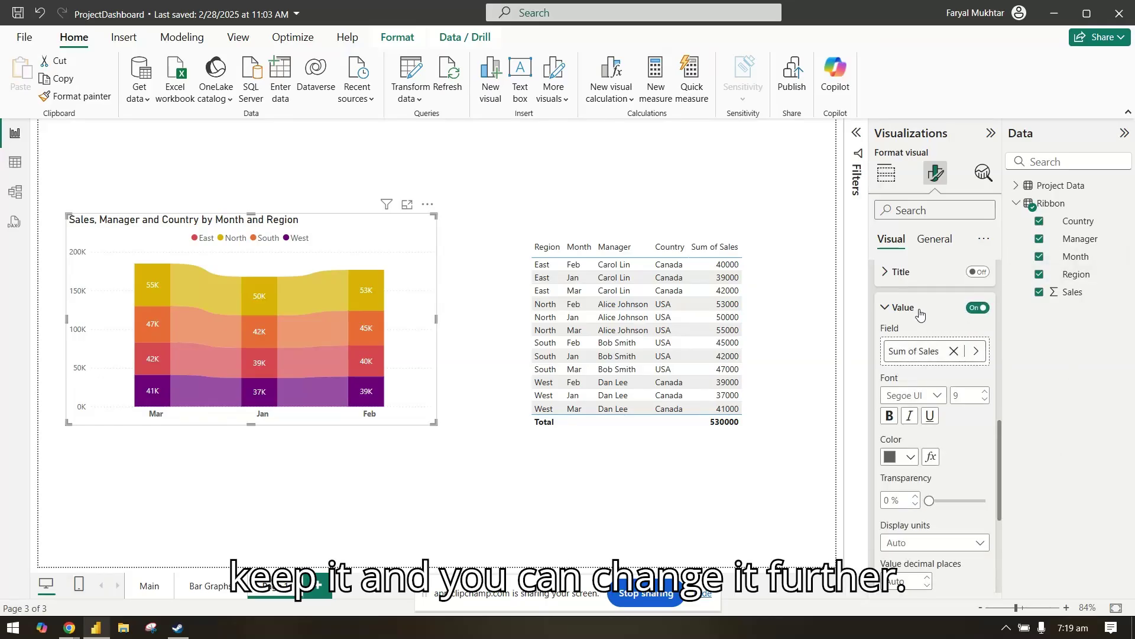
scroll(938, 533, "down", 3)
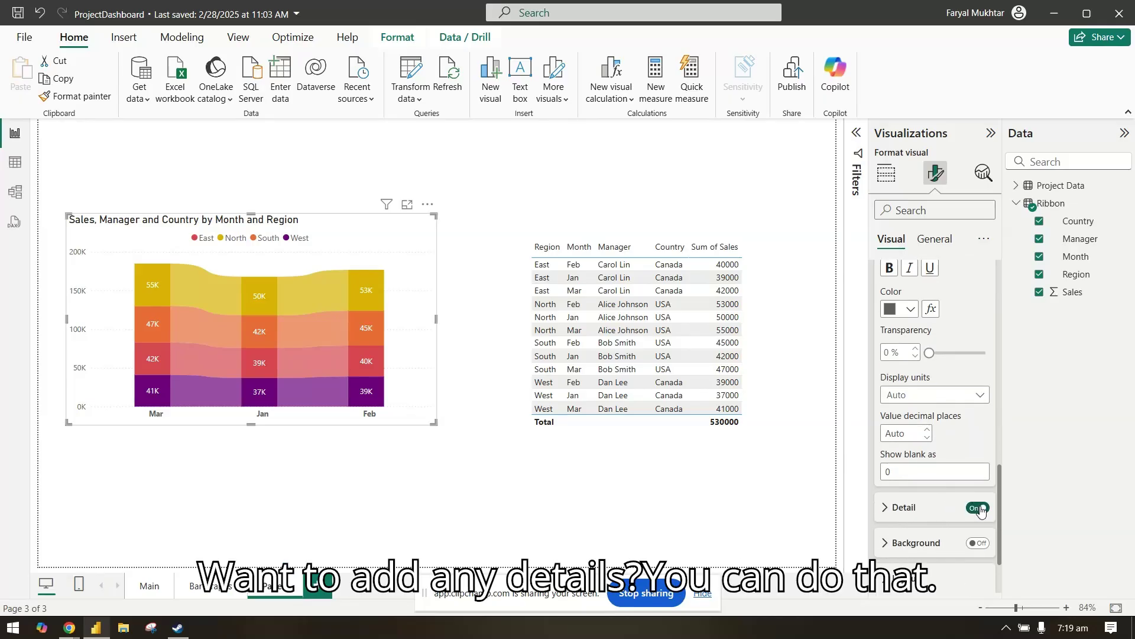
left_click(980, 510)
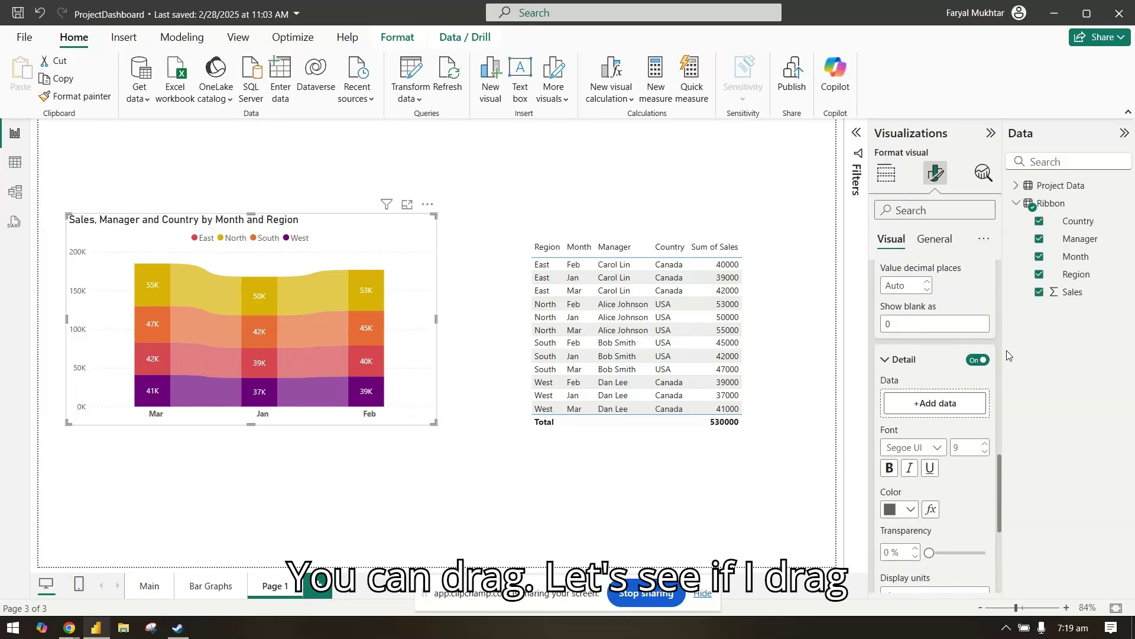
left_click_drag(1074, 262, 956, 412)
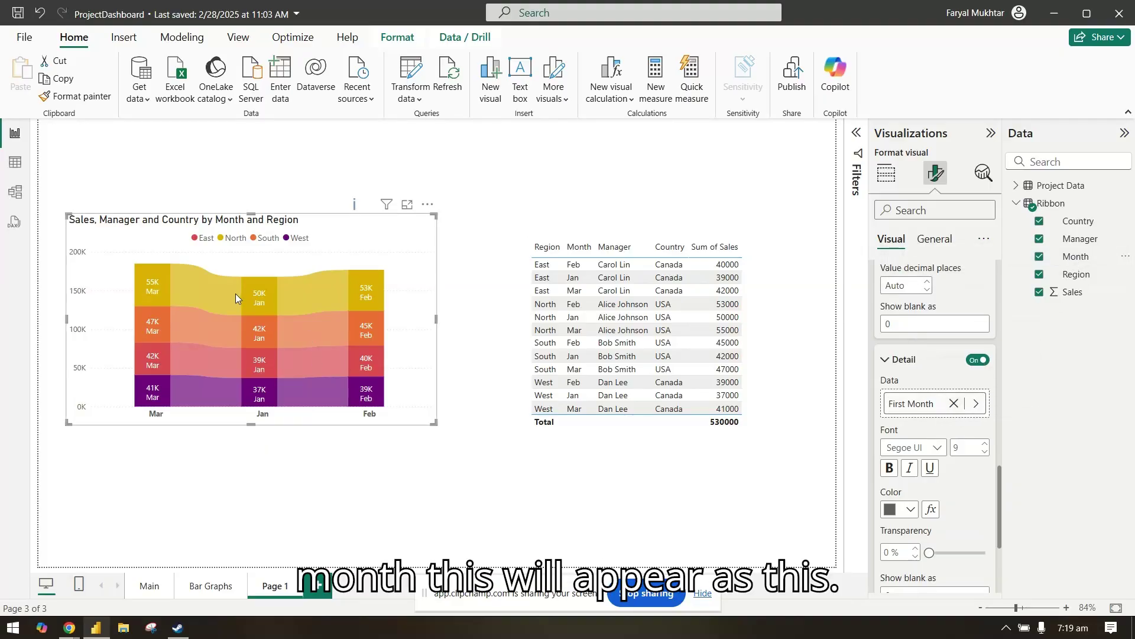
left_click(977, 360)
left_click(903, 360)
scroll(904, 355, "up", 4)
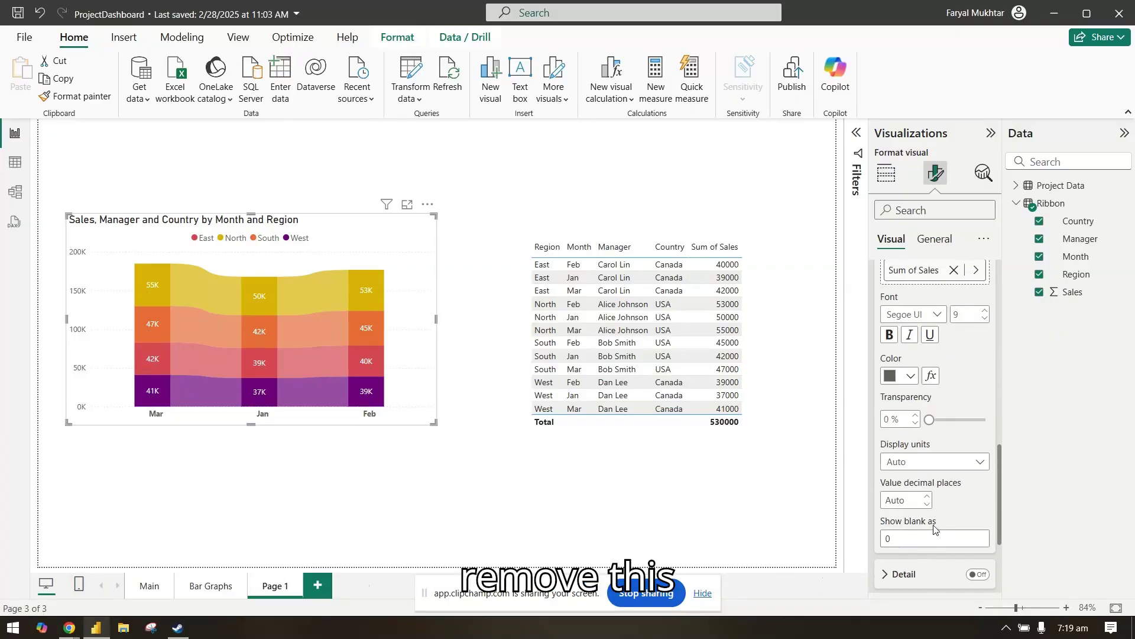
Give the data labels a background and show total labels (185K, 168K, 177K) above each month
left_click(906, 289)
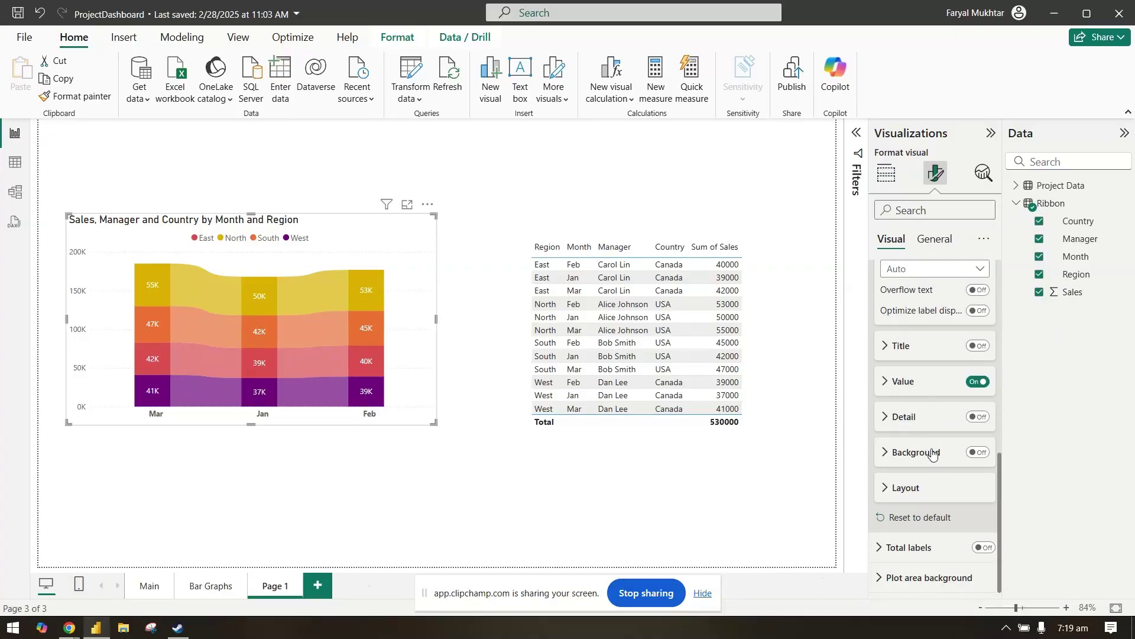
left_click(977, 453)
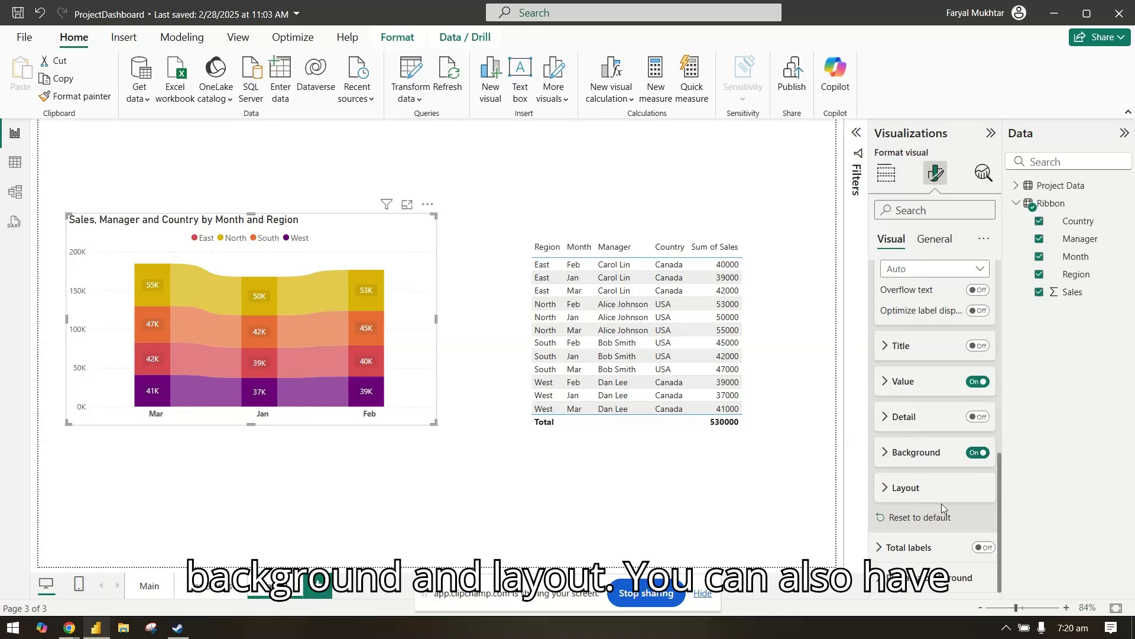
left_click(985, 549)
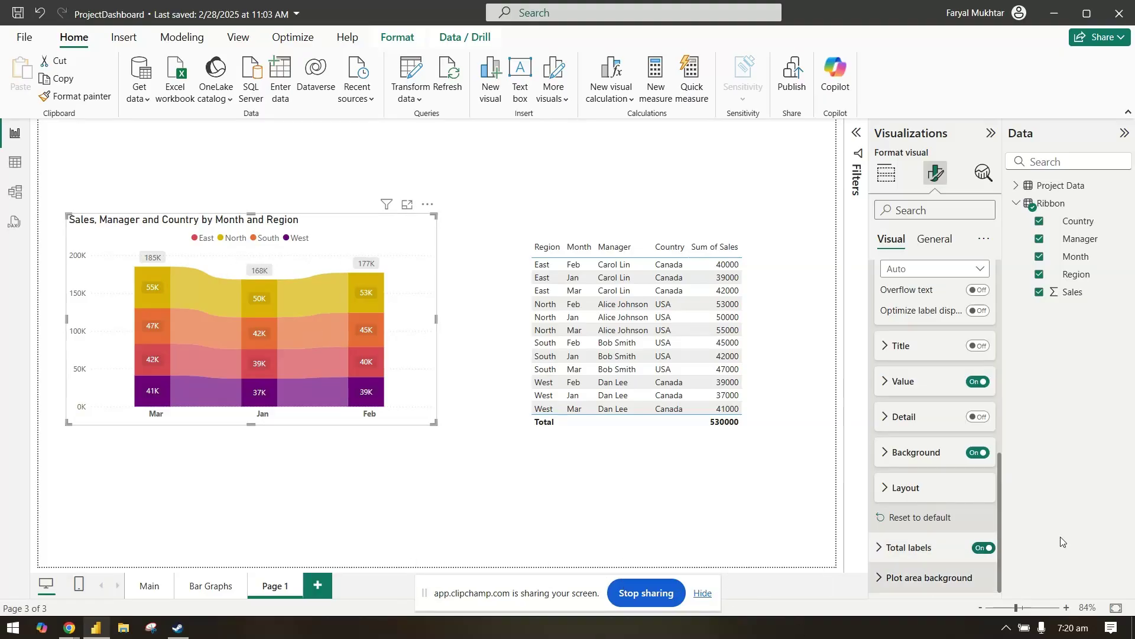
scroll(940, 352, "up", 10)
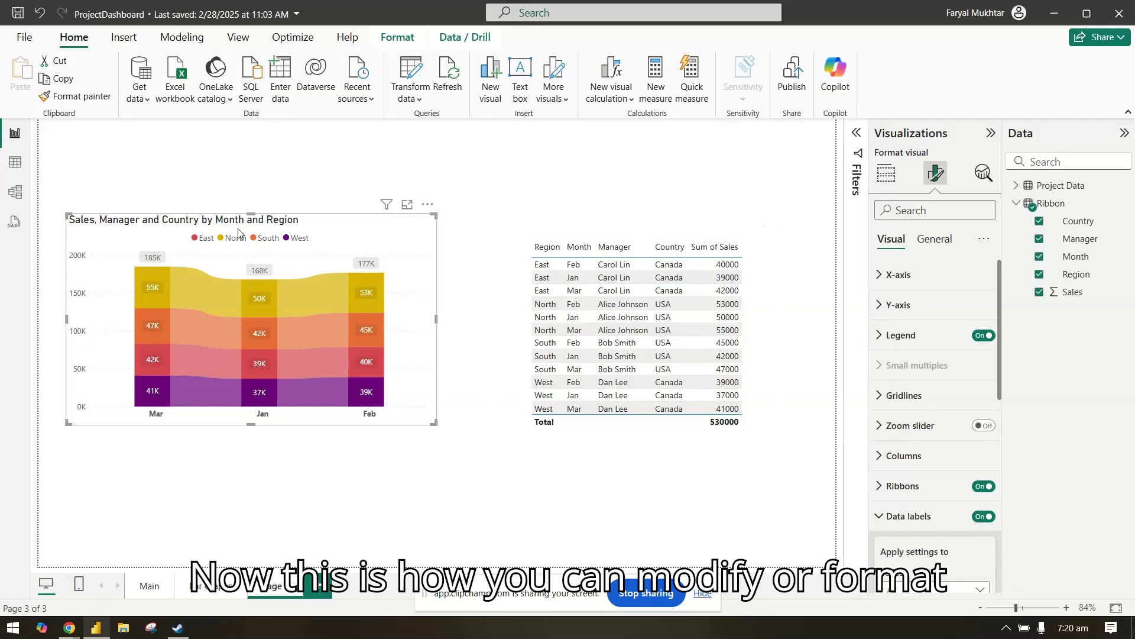
Turn off the ribbon chart's title in the General formatting options
left_click(940, 239)
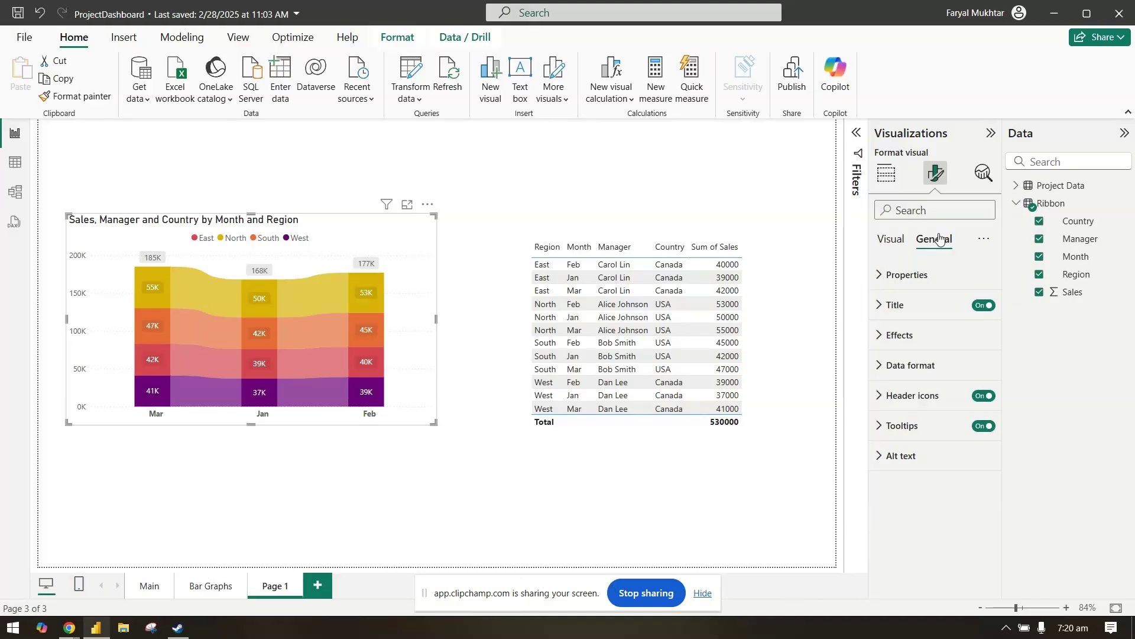
left_click(984, 305)
left_click(940, 275)
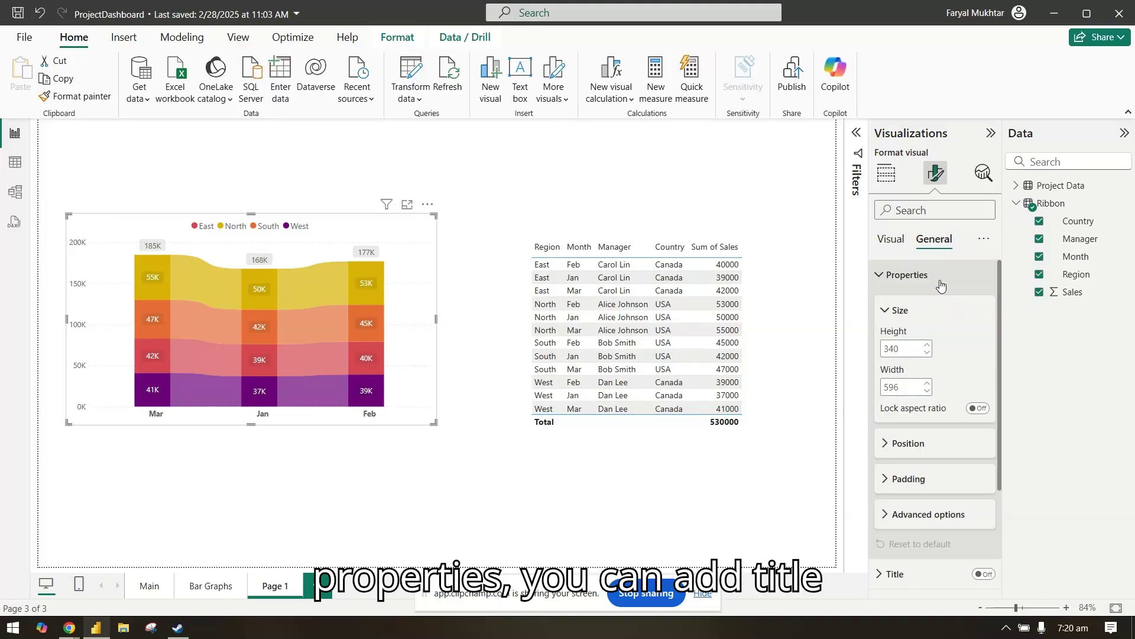
left_click(940, 277)
left_click(931, 305)
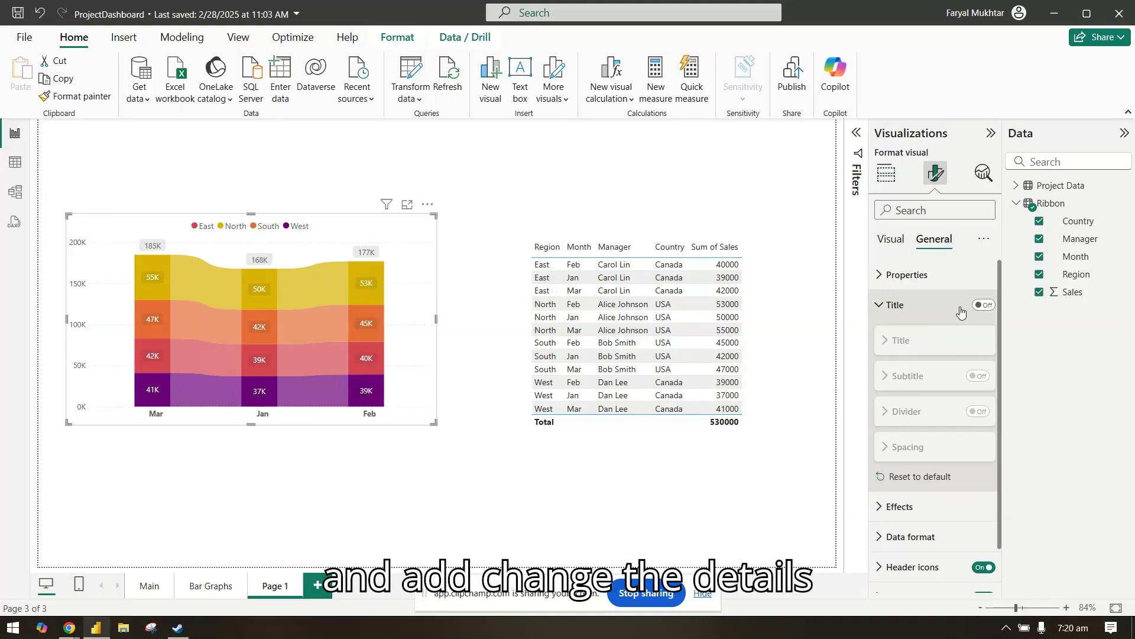
left_click(935, 305)
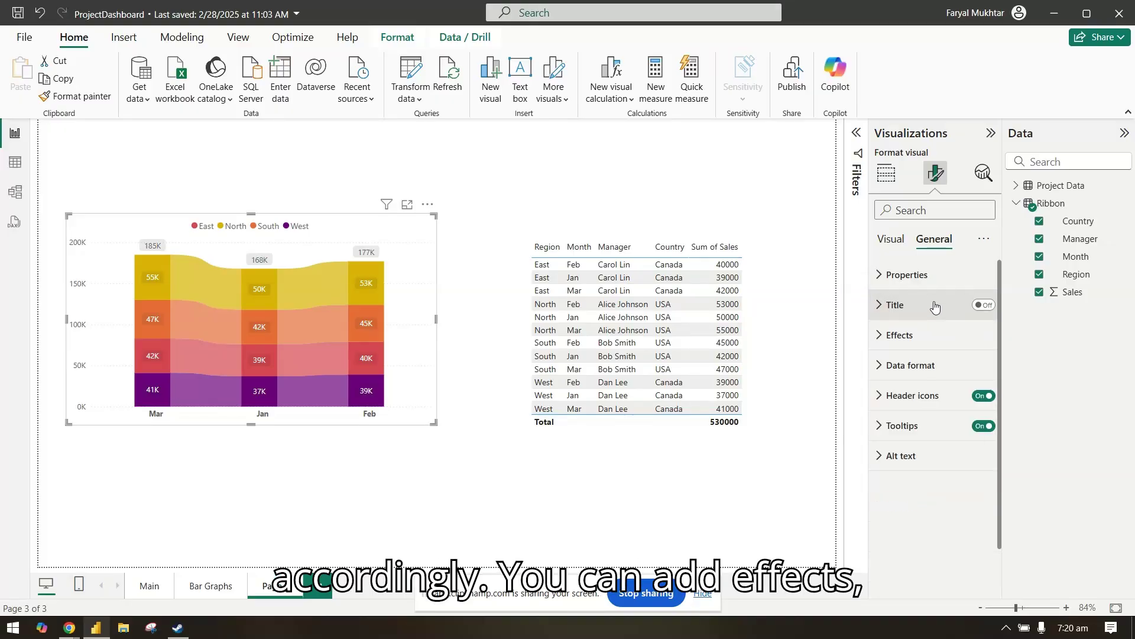
Turn on Visual border and Shadow under Effects
left_click(927, 335)
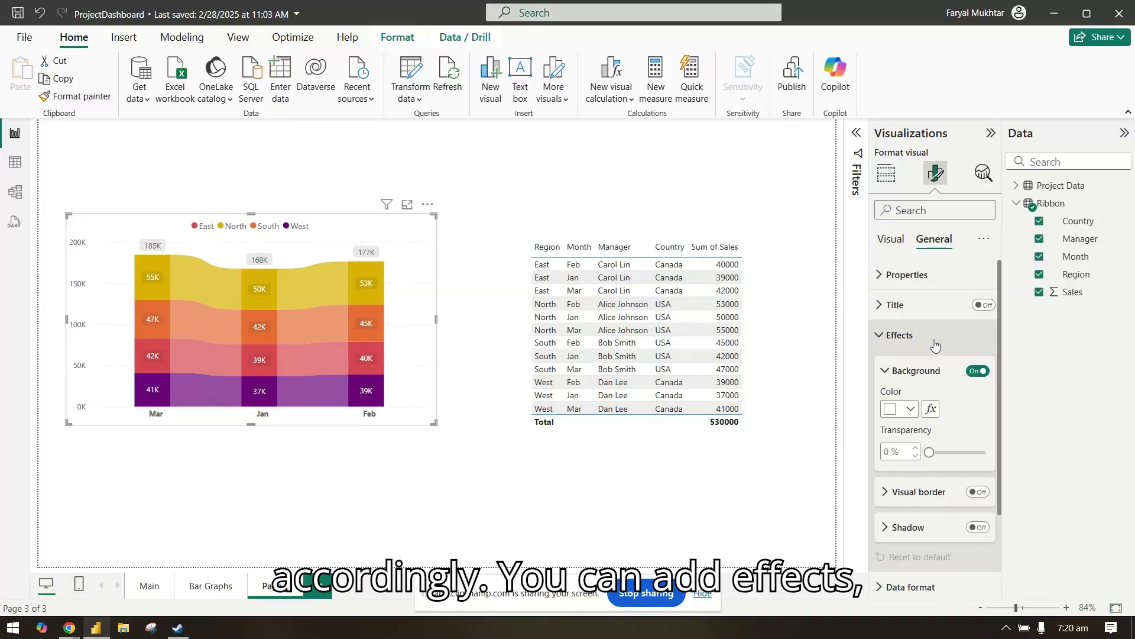
left_click(977, 492)
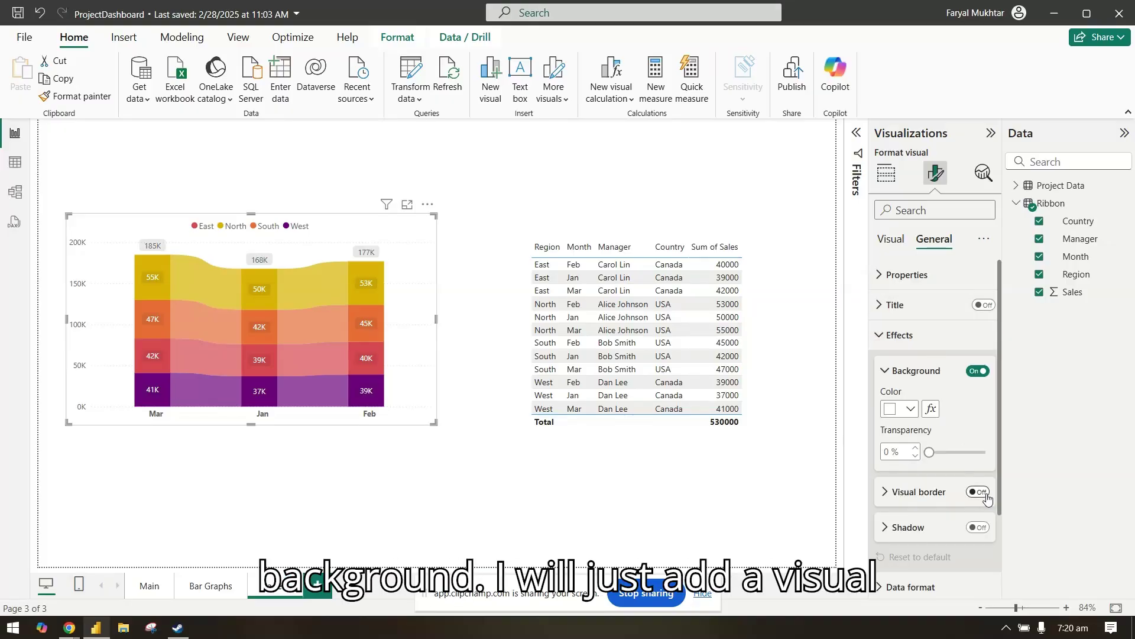
left_click(978, 528)
left_click(894, 336)
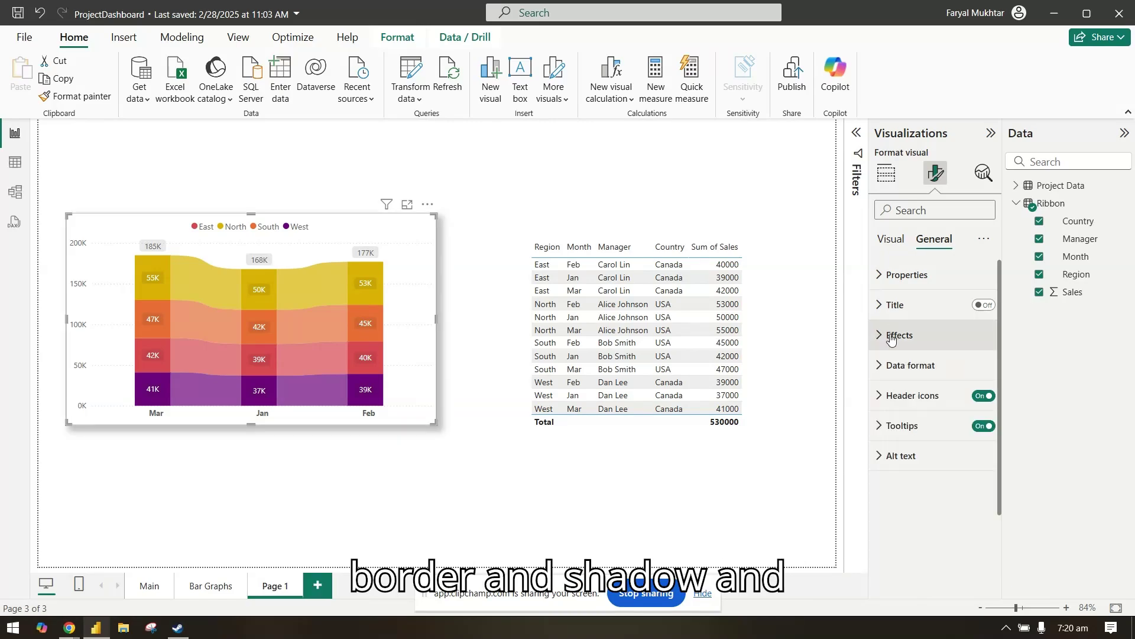
Show the Build visual field wells with Month, Sales and Region
left_click(886, 173)
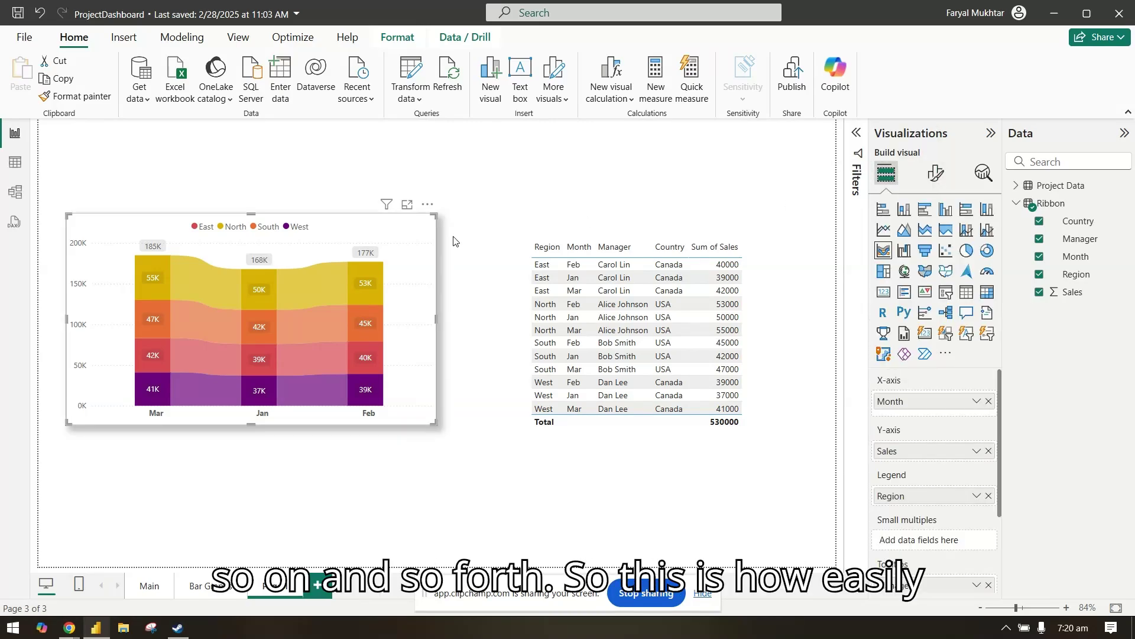